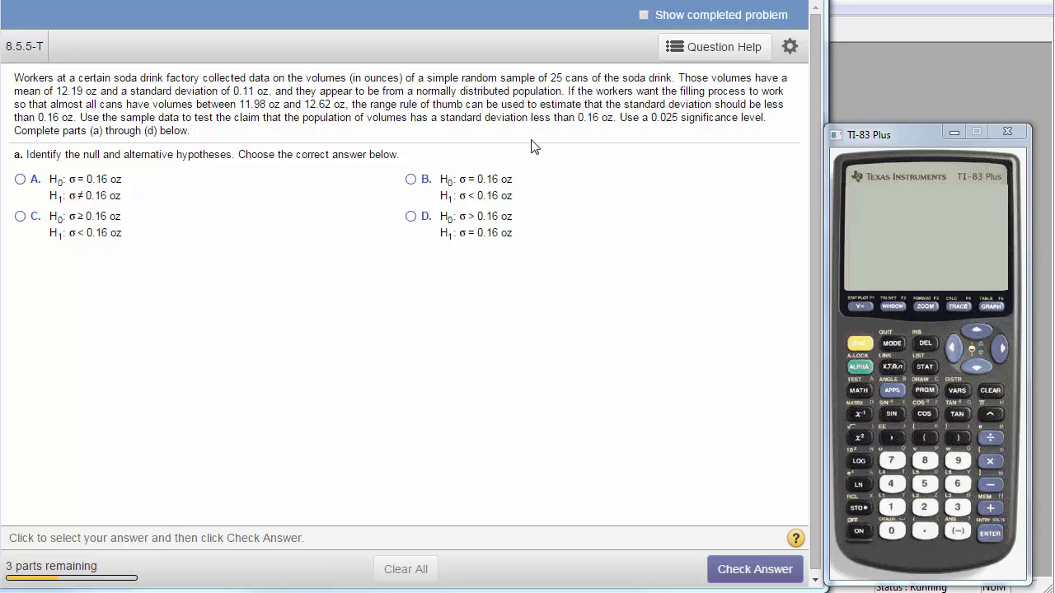
# - Answer part a with H1: σ < 0.16 oz, confirm it is correct, and return to StatCrunch
pyautogui.click(412, 180)
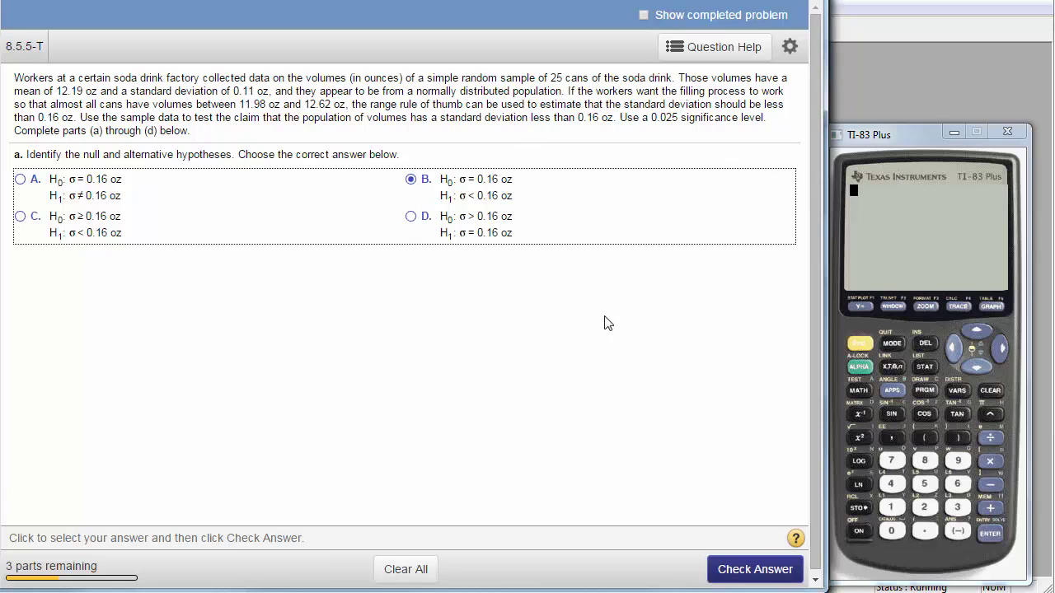
pyautogui.click(727, 575)
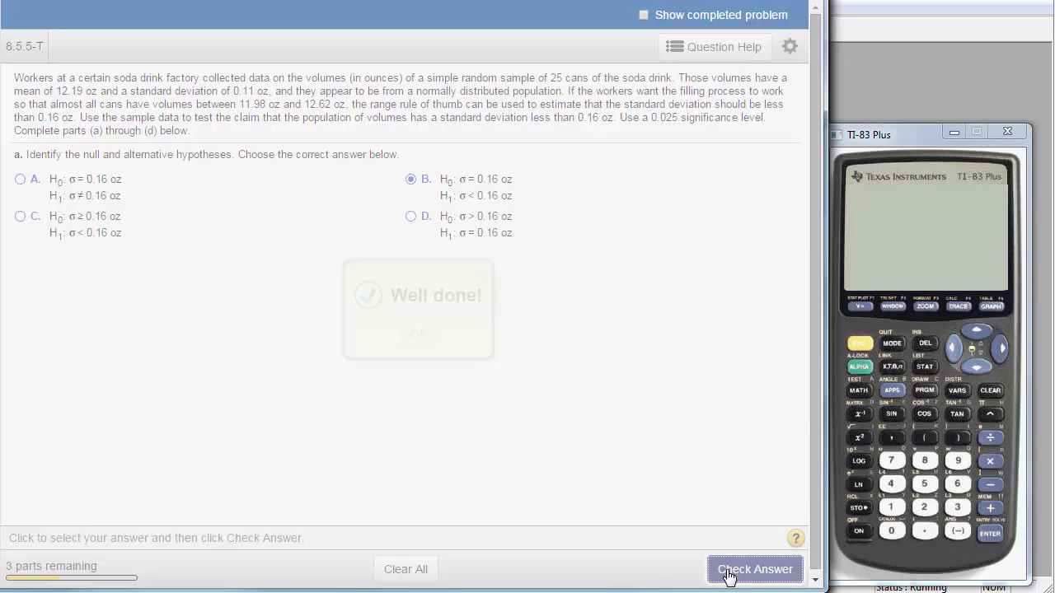
pyautogui.click(418, 339)
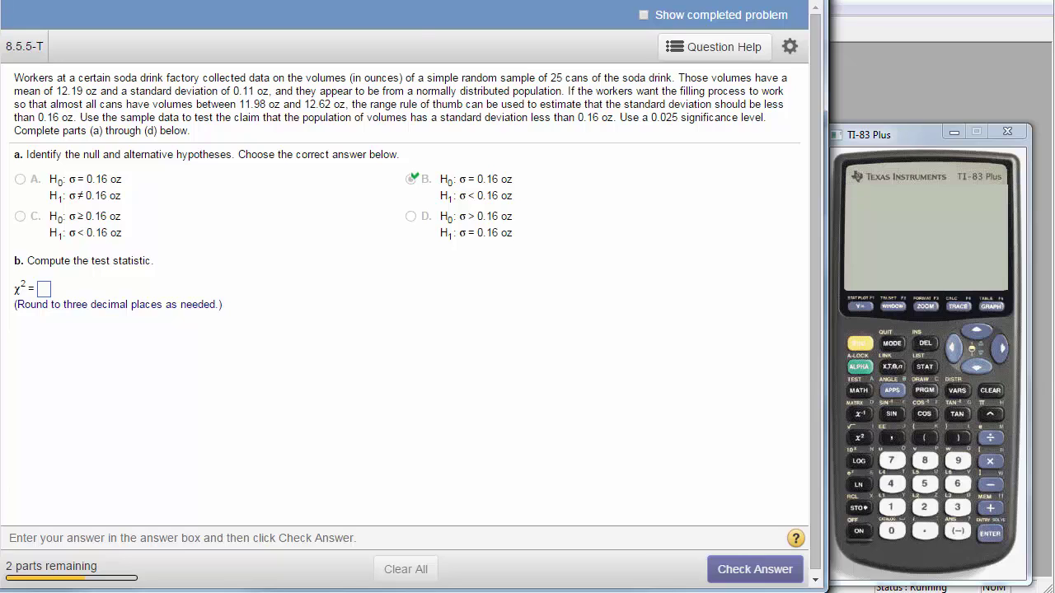
pyautogui.hotkey('alt', 'Tab')
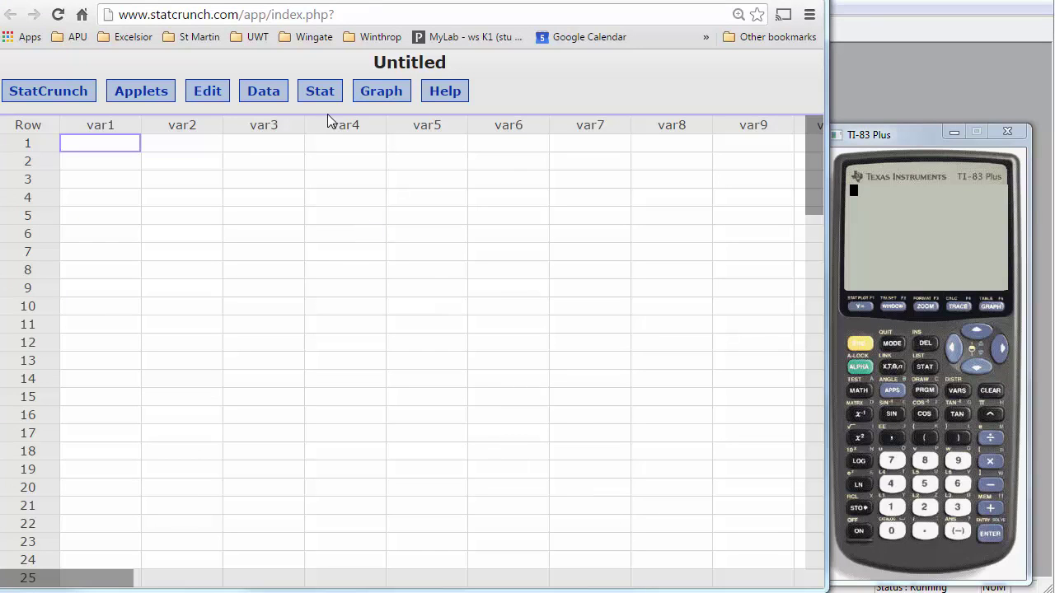
# - Open StatCrunch's One Sample Variance With Summary test and review its sample variance and sample size fields
pyautogui.click(318, 92)
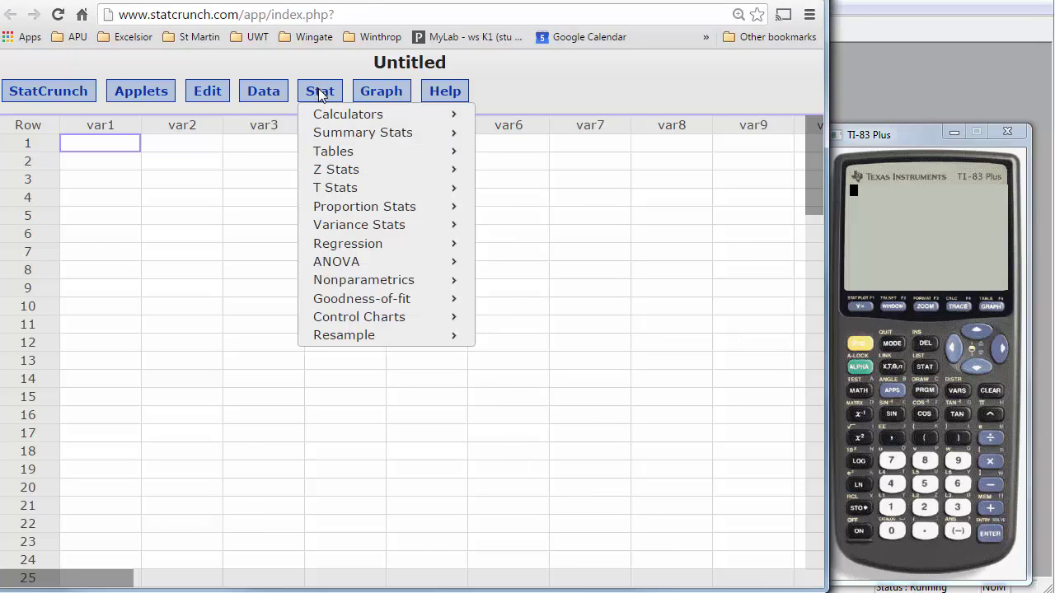
pyautogui.moveTo(359, 224)
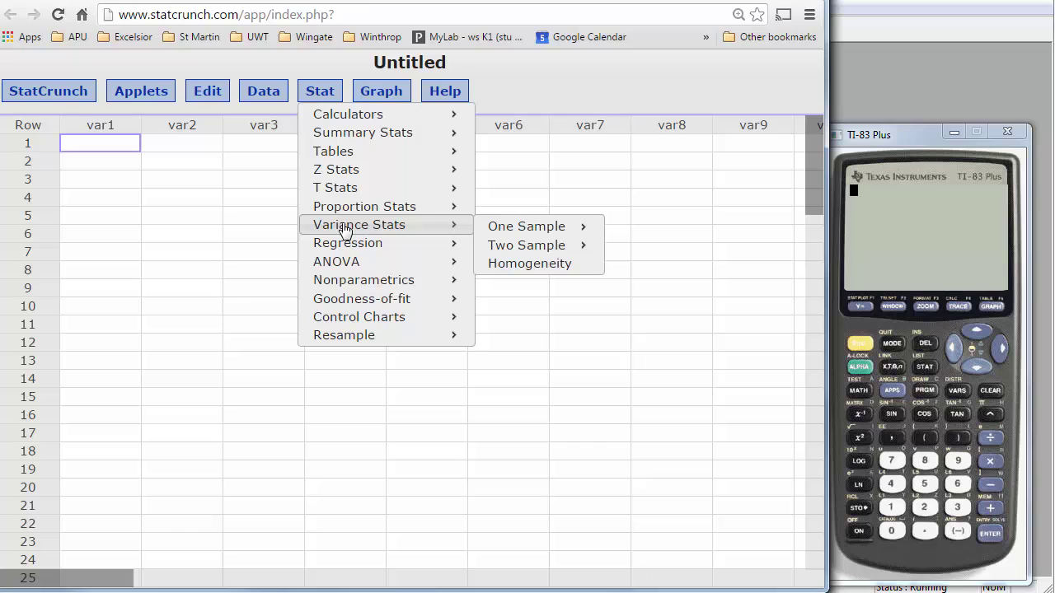
pyautogui.moveTo(526, 226)
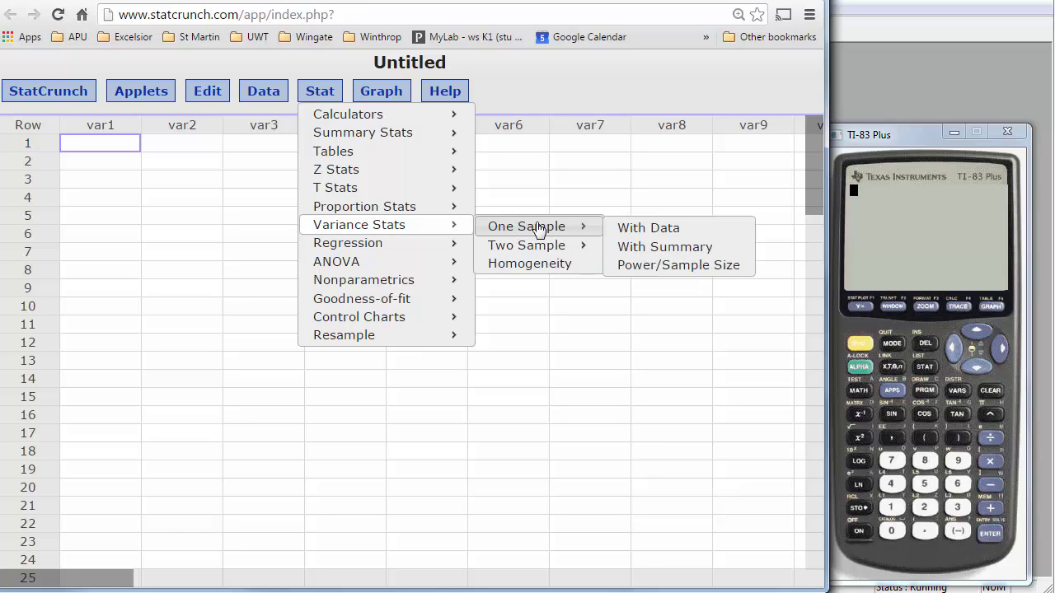
pyautogui.click(650, 249)
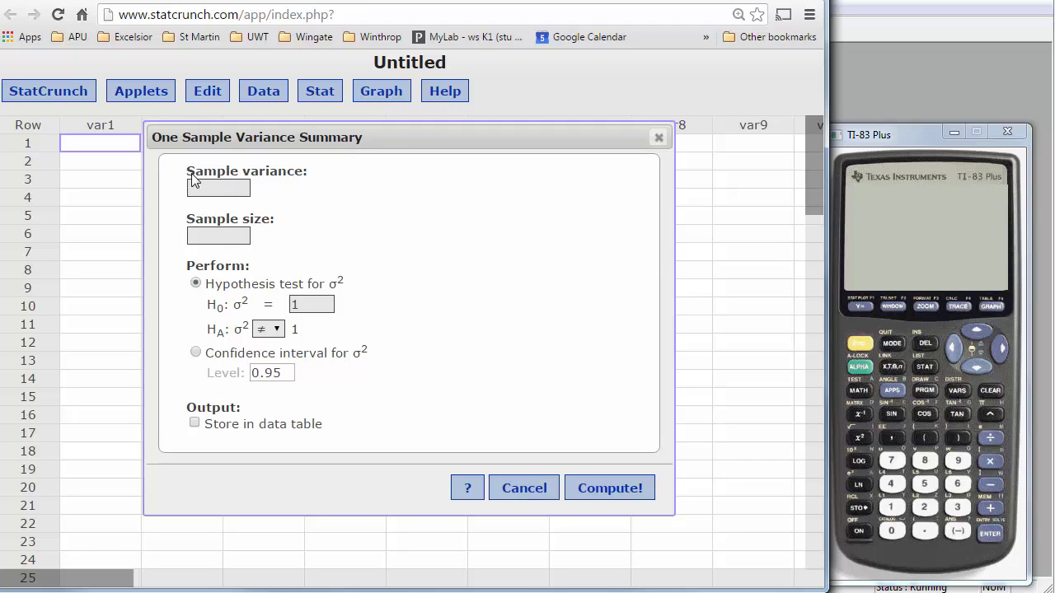
pyautogui.moveTo(188, 171); pyautogui.dragTo(303, 172)
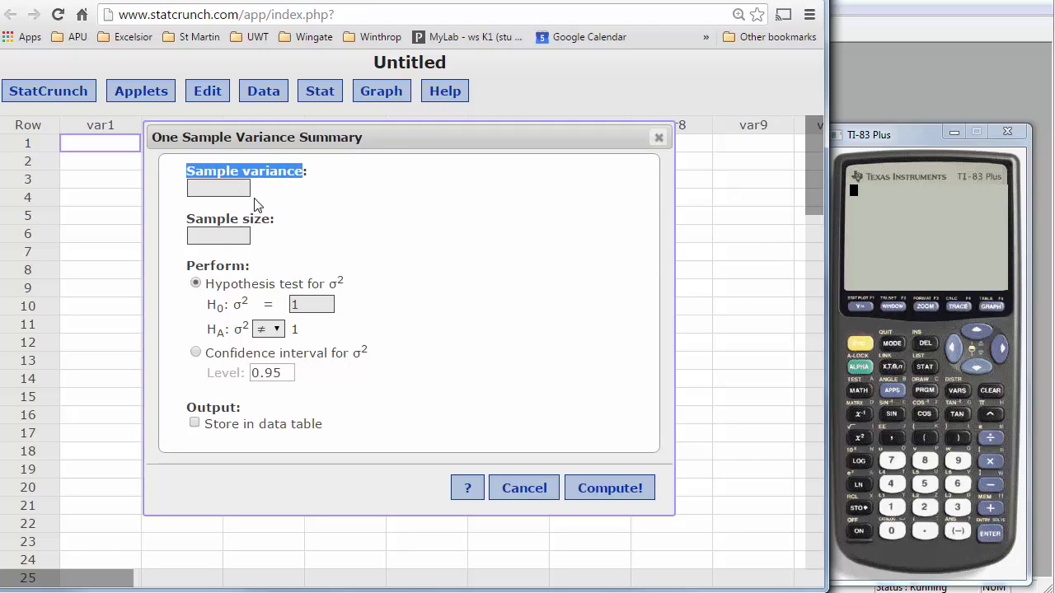
pyautogui.moveTo(186, 218); pyautogui.dragTo(278, 219)
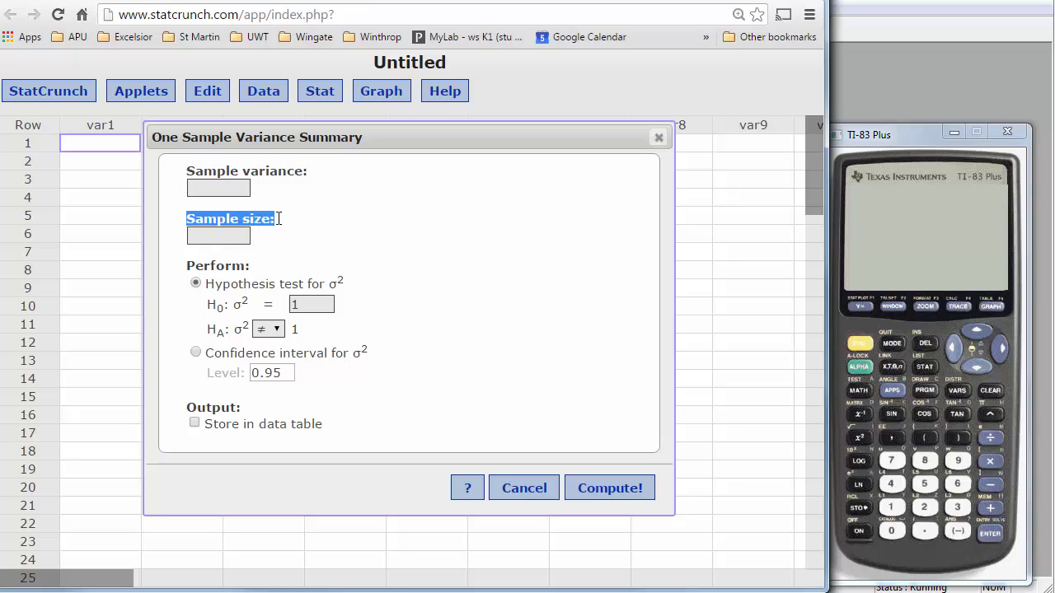
pyautogui.click(233, 236)
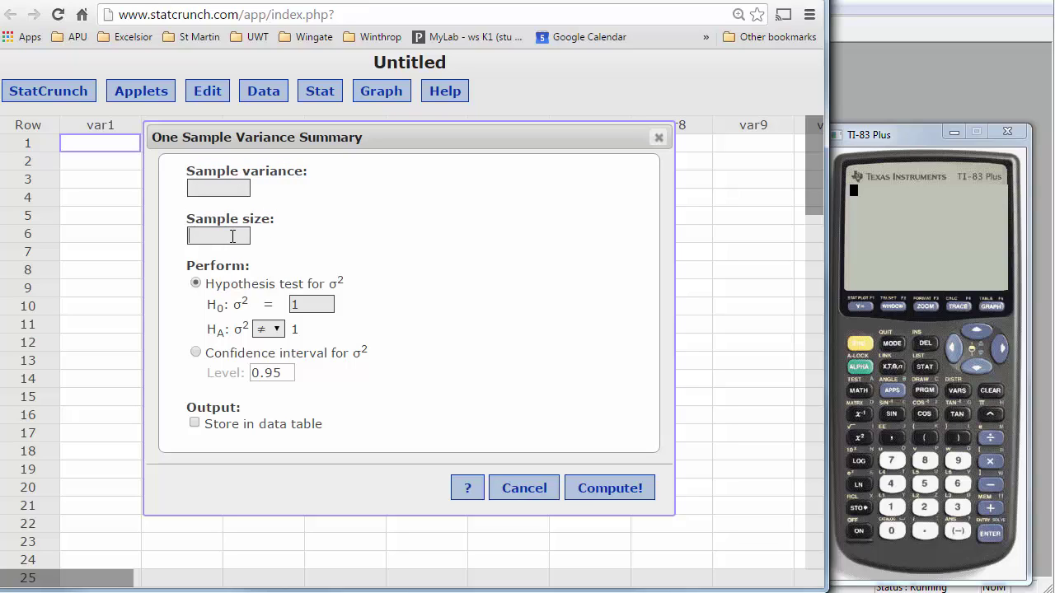
pyautogui.moveTo(186, 171); pyautogui.dragTo(308, 178)
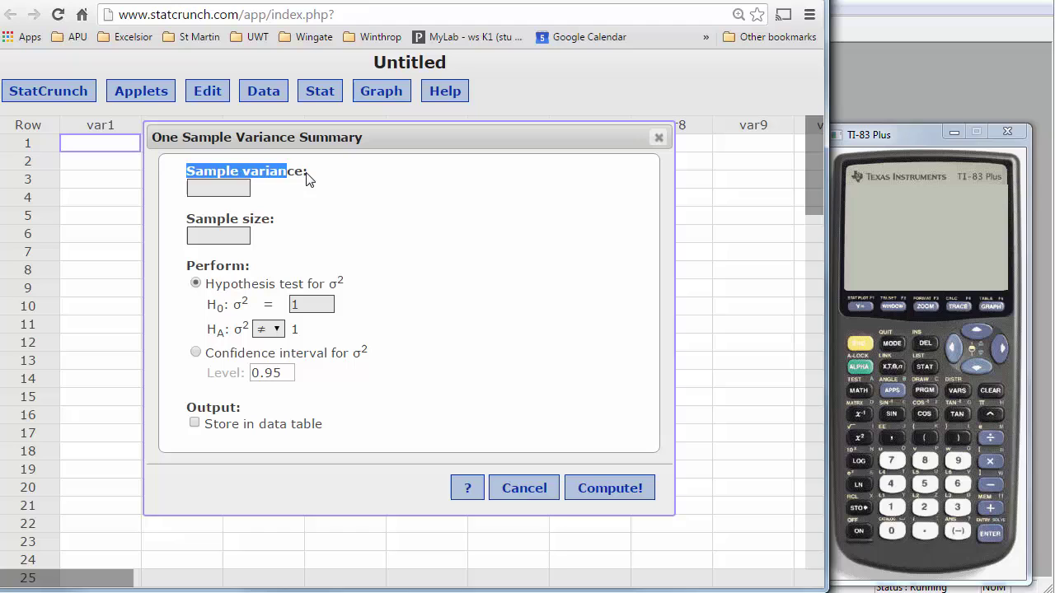
pyautogui.hotkey('alt', 'Tab')
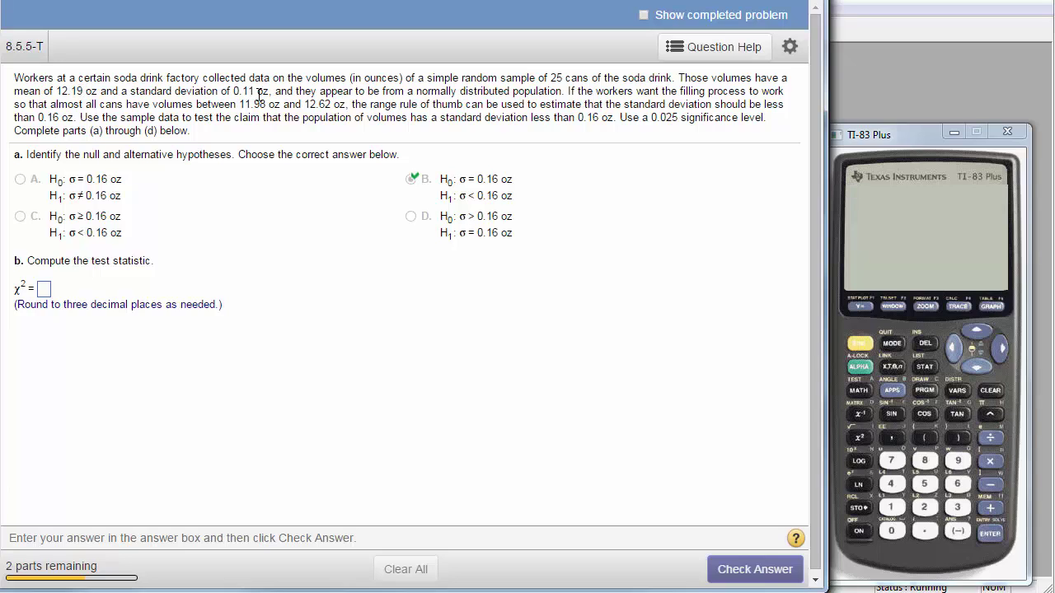
# - Square the standard deviation .11 on the TI-83 to get variance .0121, and note sample size 25
pyautogui.click(924, 531)
pyautogui.click(892, 509)
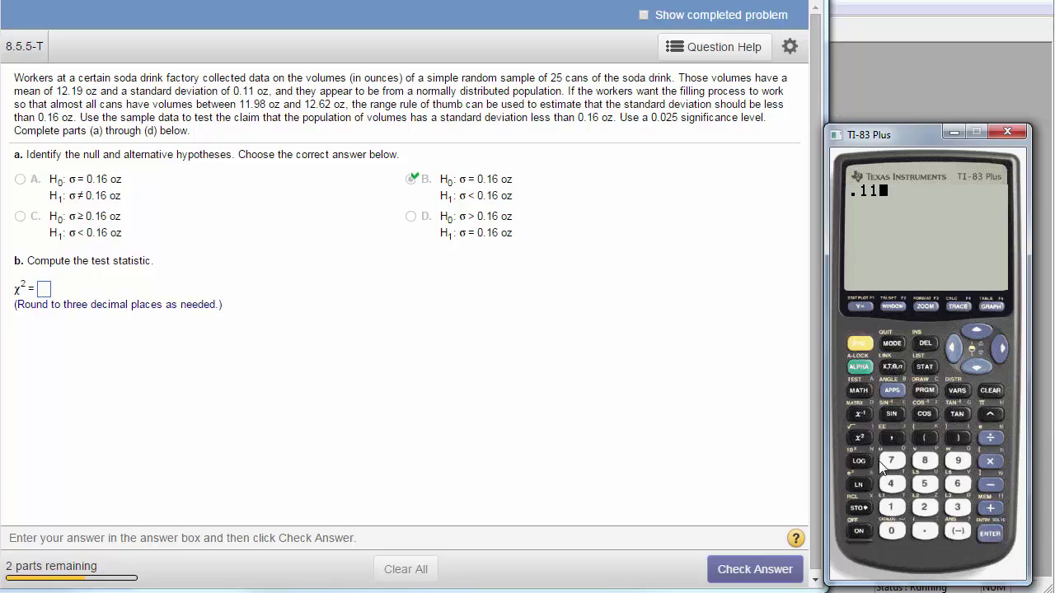
pyautogui.click(859, 438)
pyautogui.click(983, 531)
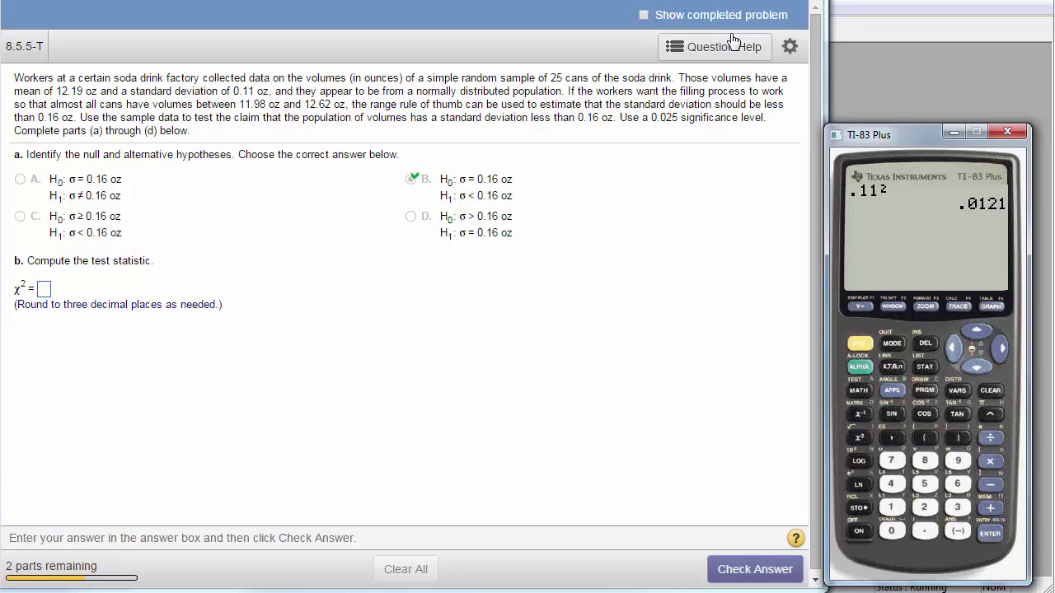
pyautogui.moveTo(545, 77); pyautogui.dragTo(575, 76)
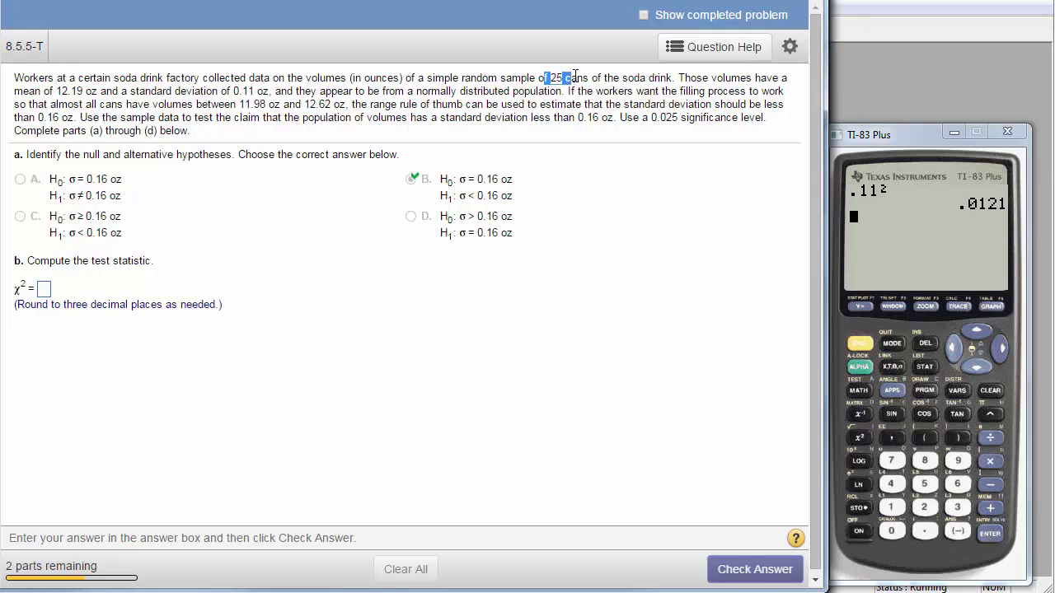
pyautogui.click(574, 86)
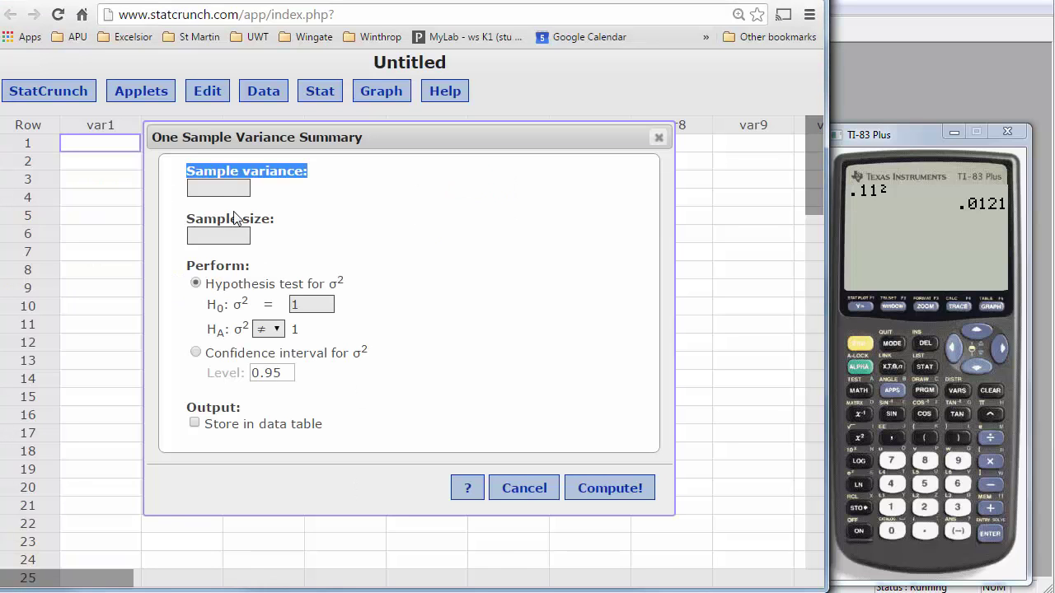
# - Fill the StatCrunch dialog with sample variance .0121 and sample size 25
pyautogui.click(223, 186)
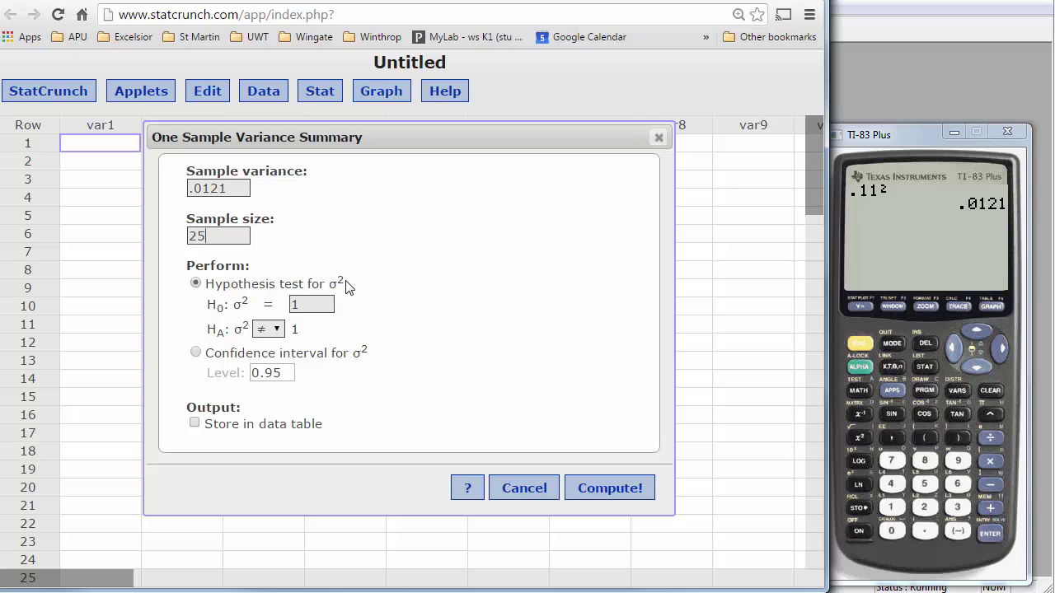
pyautogui.click(296, 4)
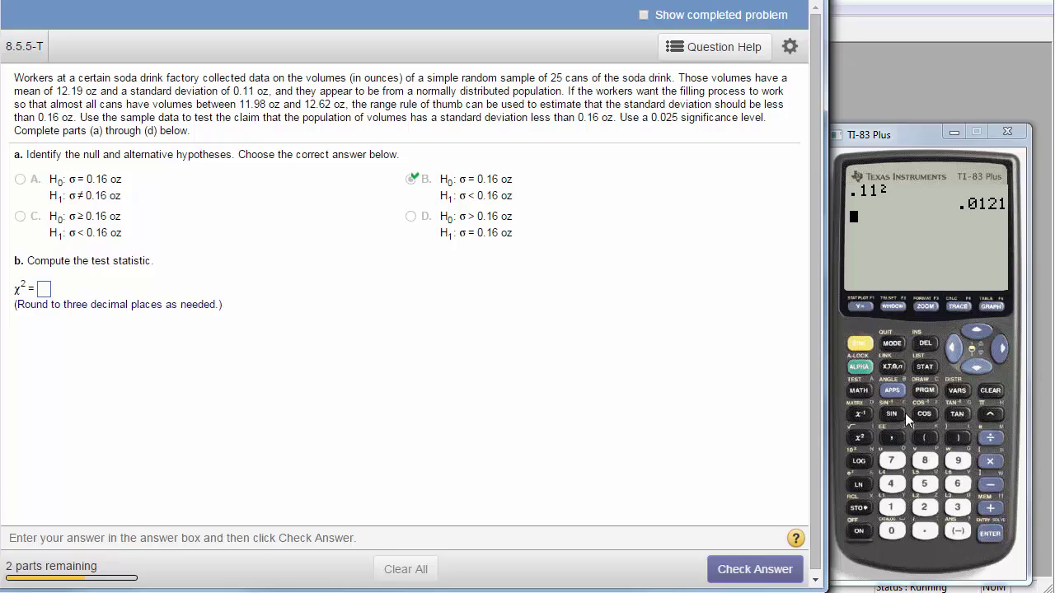
# - Square the claimed σ .16 on the TI-83 to get the null variance .0256
pyautogui.click(925, 531)
pyautogui.click(891, 507)
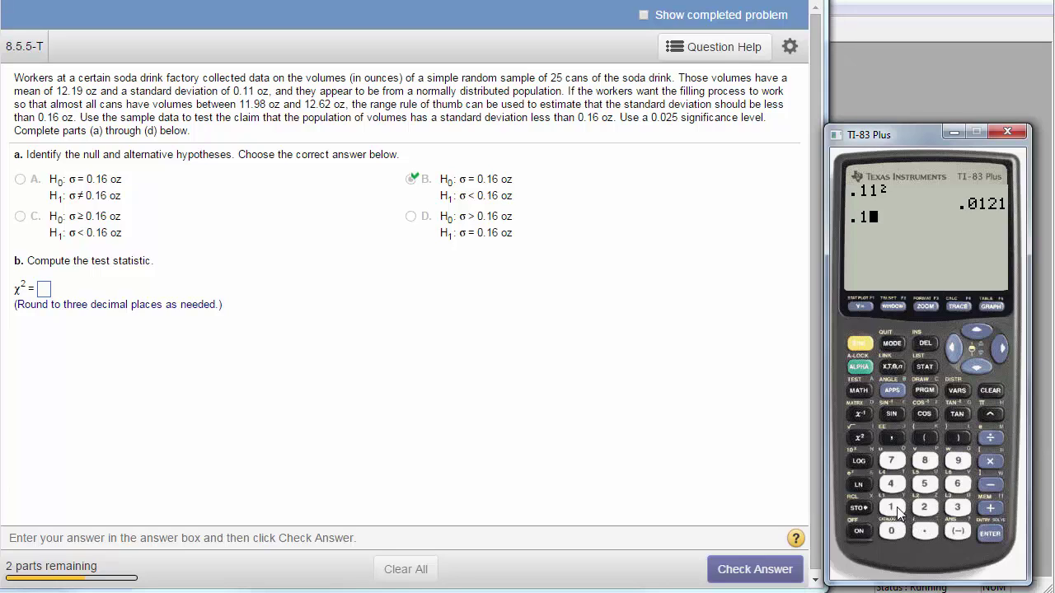
pyautogui.click(961, 486)
pyautogui.click(859, 438)
pyautogui.click(988, 533)
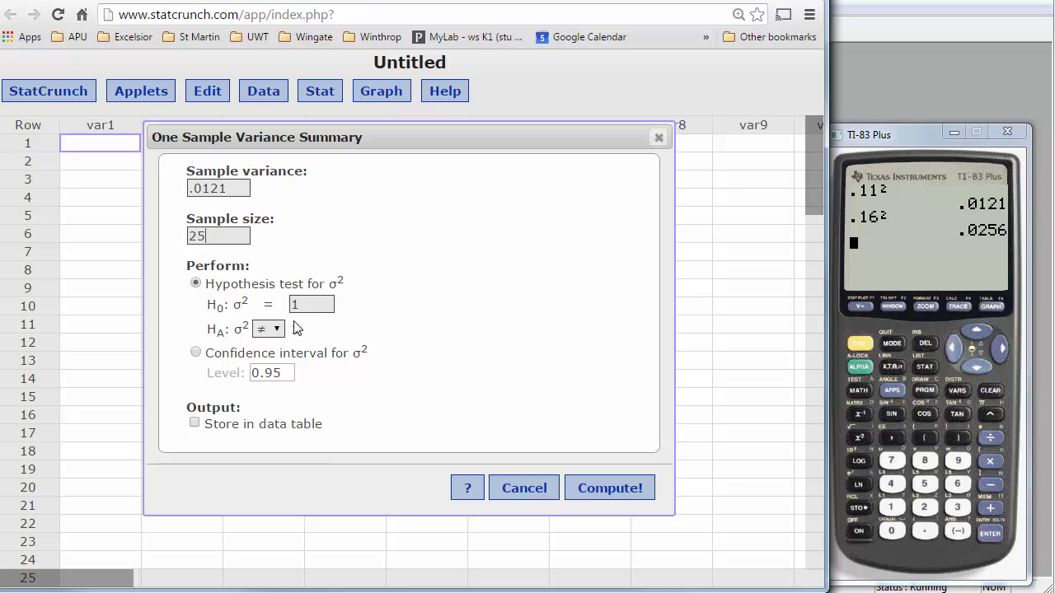
# - Set the null variance to .0256 with a left-tailed σ² < .0256 alternative
pyautogui.click(304, 307)
pyautogui.press('BackSpace')
pyautogui.write('.0256')
pyautogui.click(275, 329)
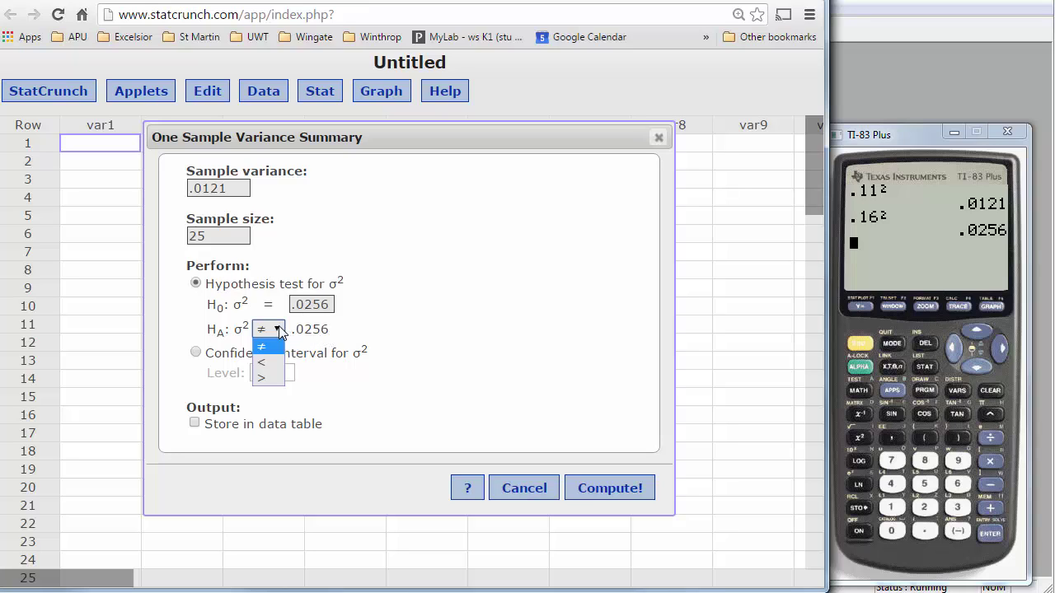
pyautogui.click(266, 365)
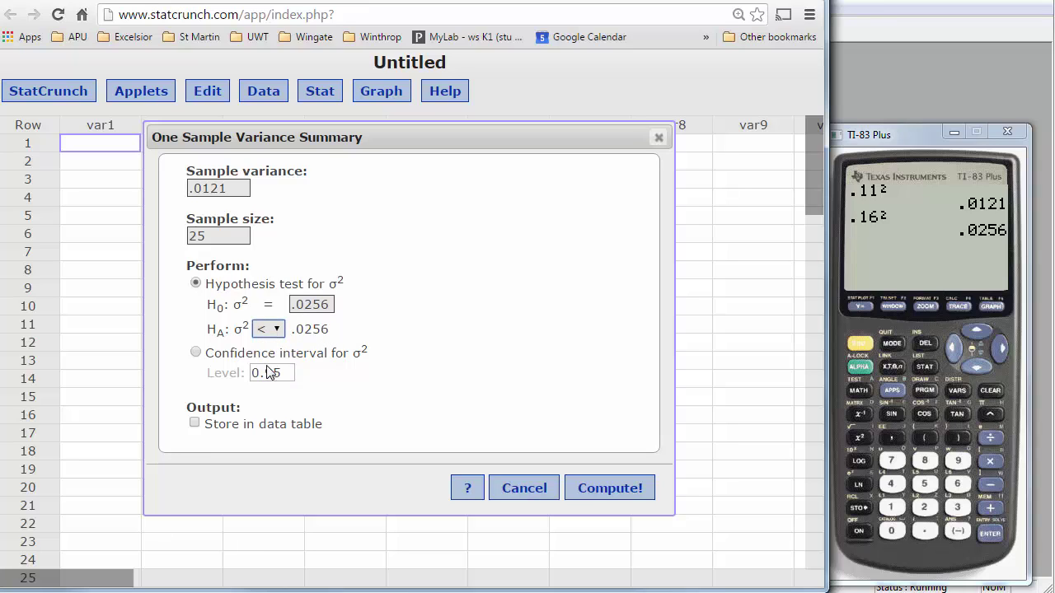
# - Run the test and read χ² = 11.34375 with P-value 0.0137
pyautogui.click(599, 491)
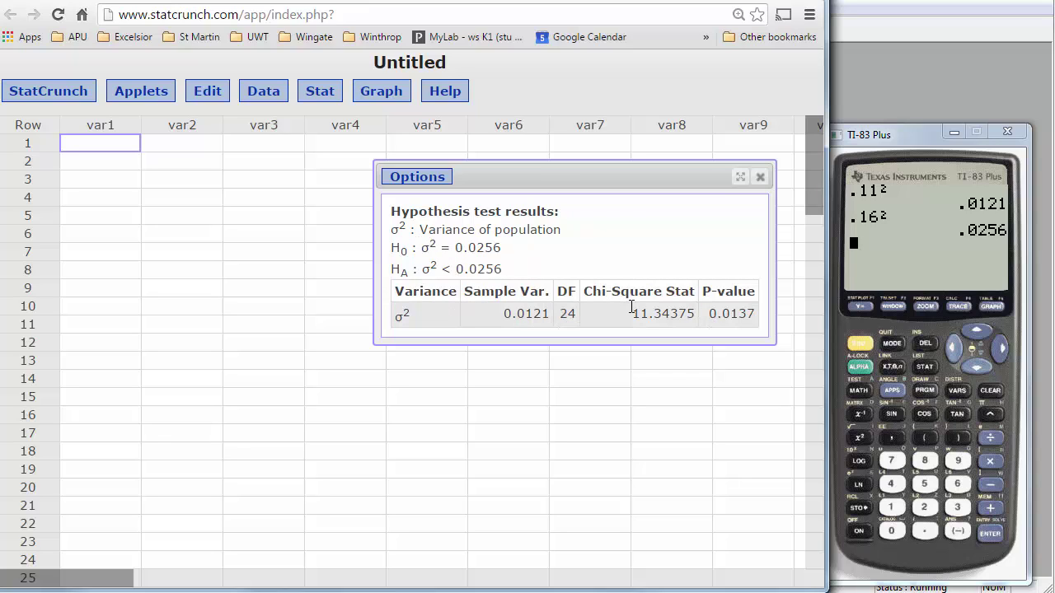
pyautogui.moveTo(632, 314); pyautogui.dragTo(756, 314)
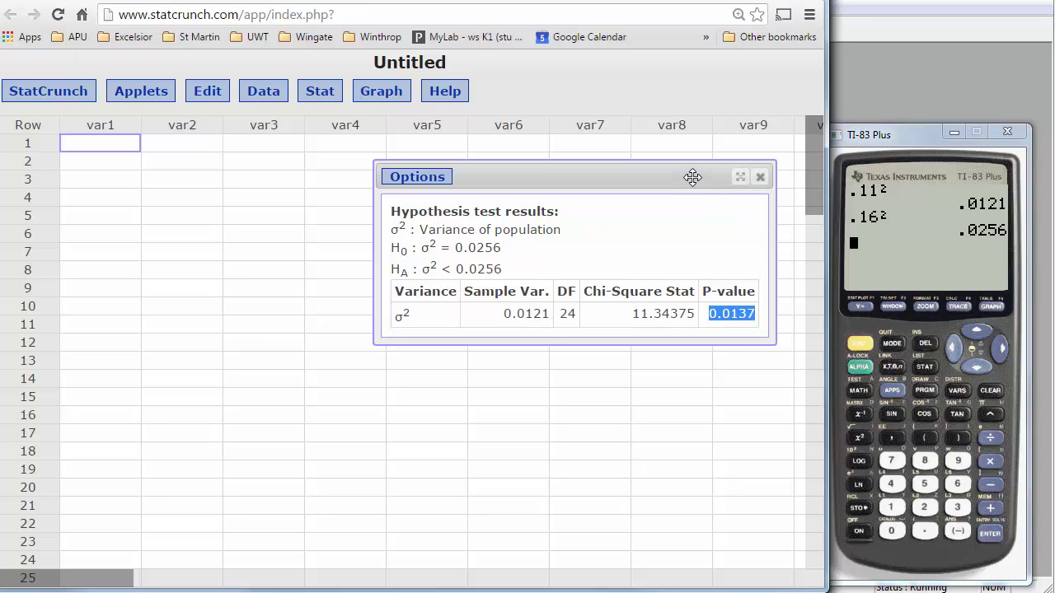
pyautogui.moveTo(692, 177); pyautogui.dragTo(738, 238)
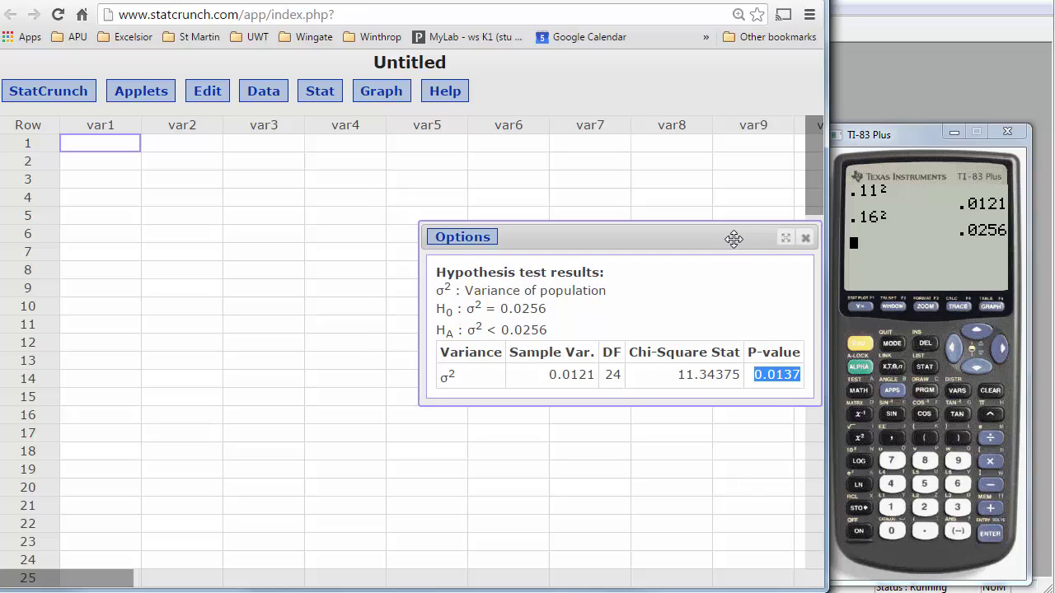
# - Enter the test statistic χ² = 11.343 in MyLab and have it checked
pyautogui.hotkey('alt', 'Tab')
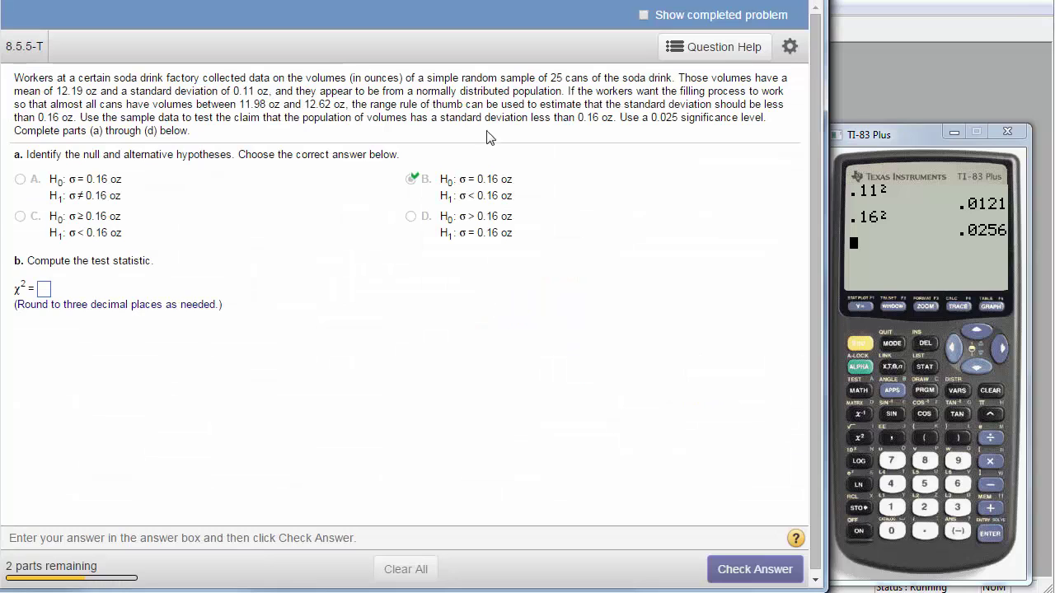
pyautogui.moveTo(826, 130); pyautogui.dragTo(593, 132)
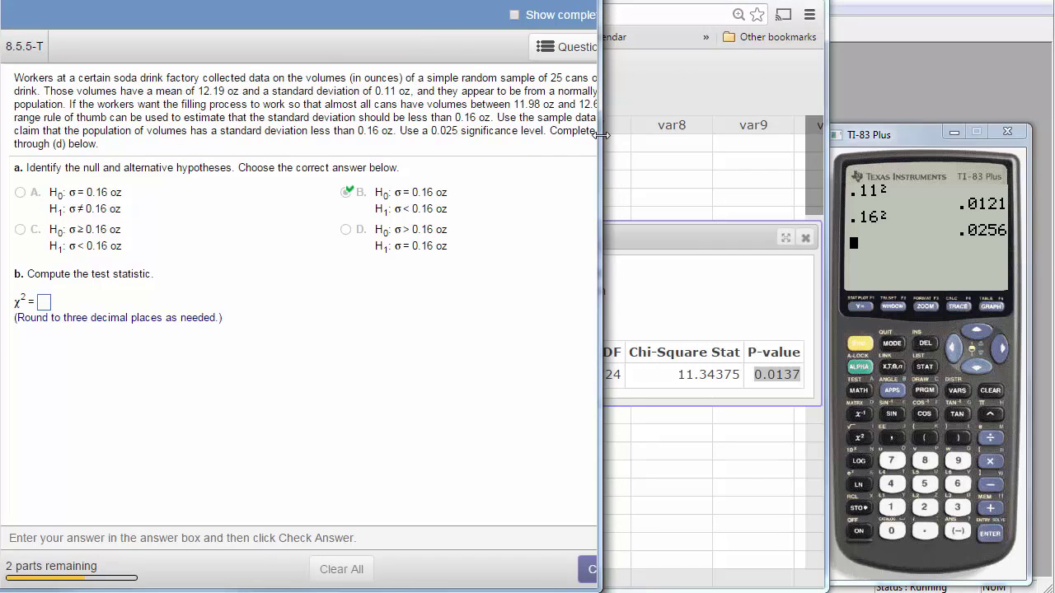
pyautogui.click(43, 317)
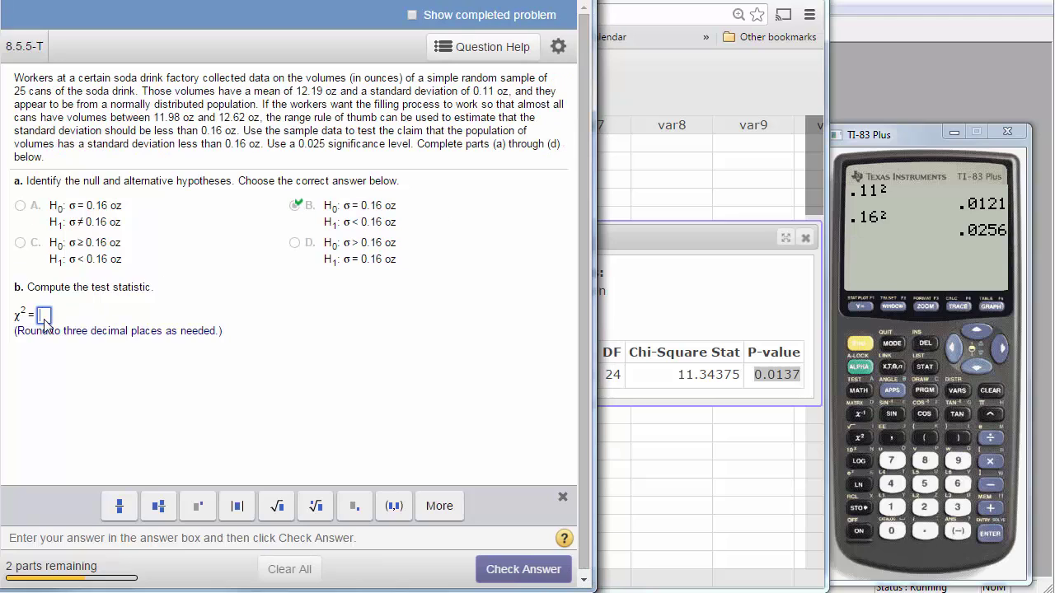
pyautogui.write('11.')
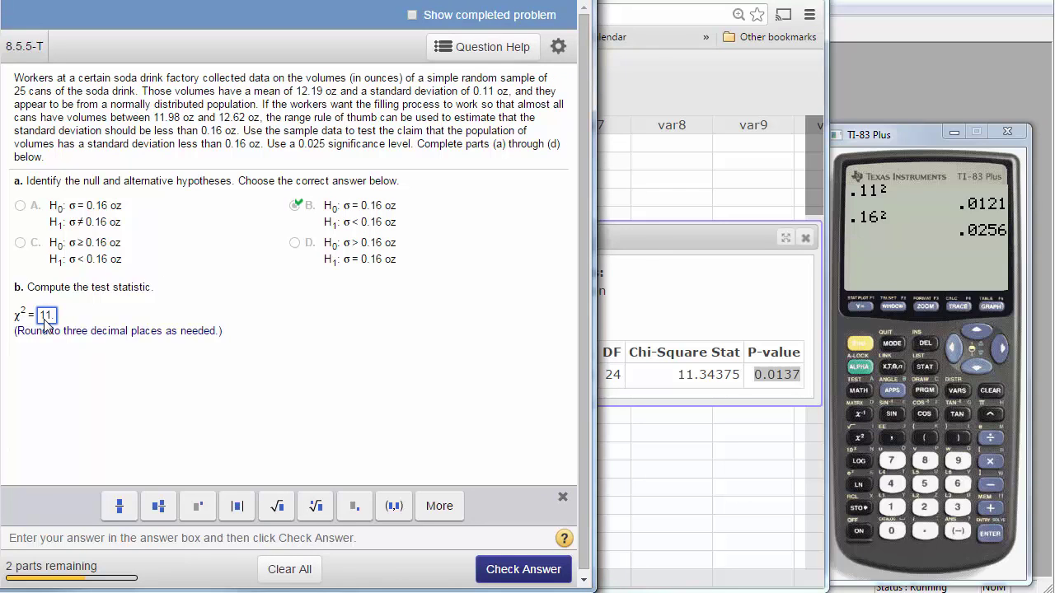
pyautogui.write('343')
pyautogui.press('Return')
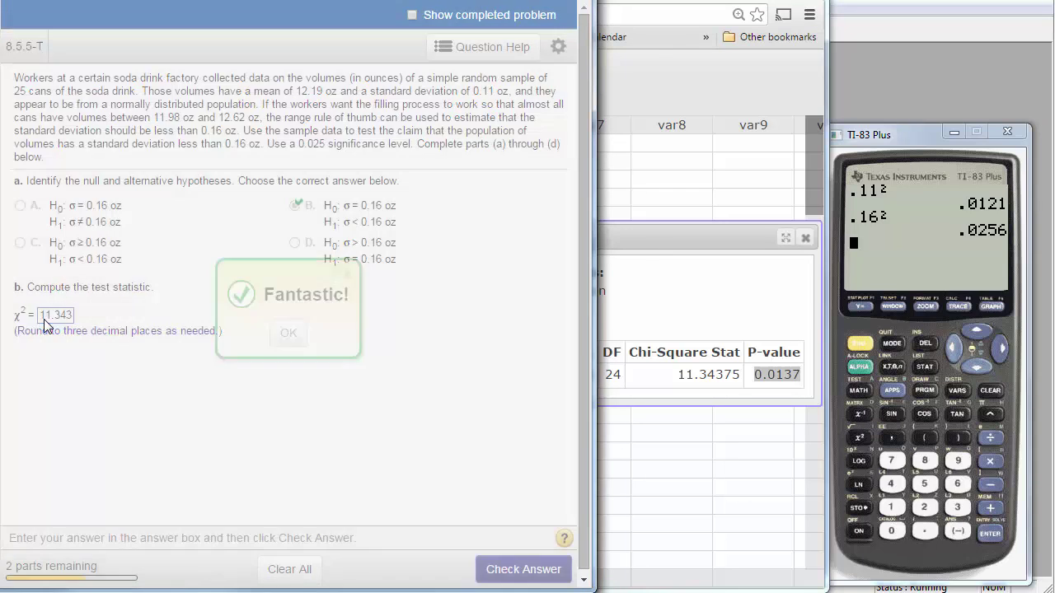
pyautogui.press('Return')
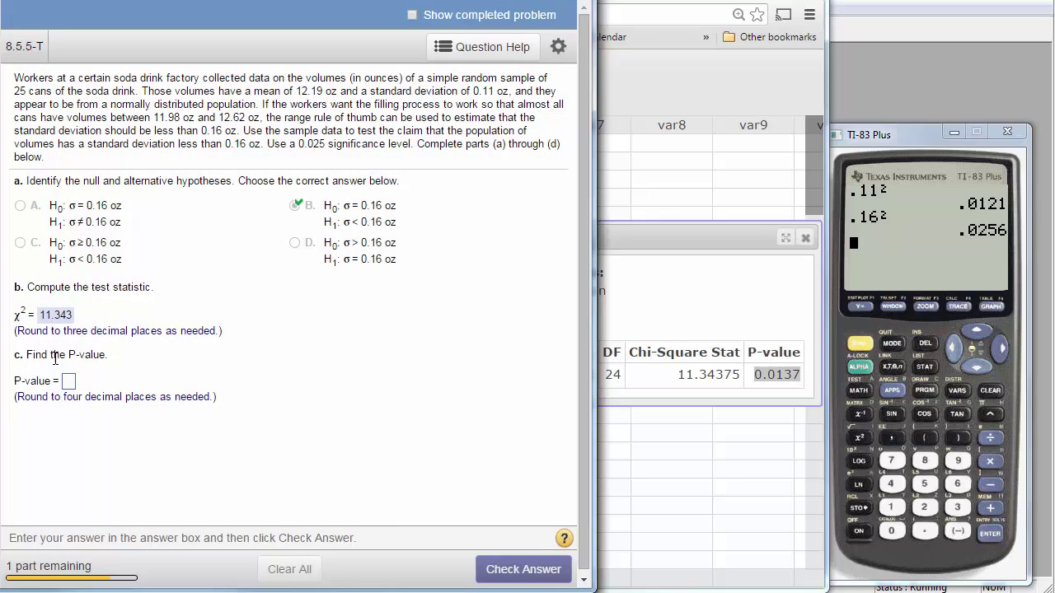
# - Enter the P-value .0137 and have it checked
pyautogui.click(69, 383)
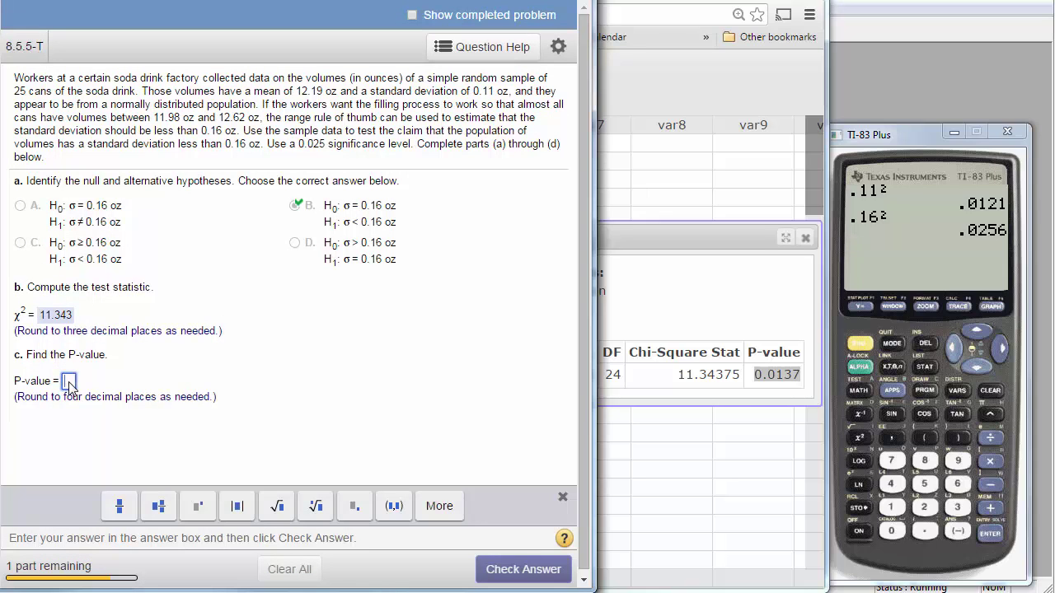
pyautogui.write('.0137')
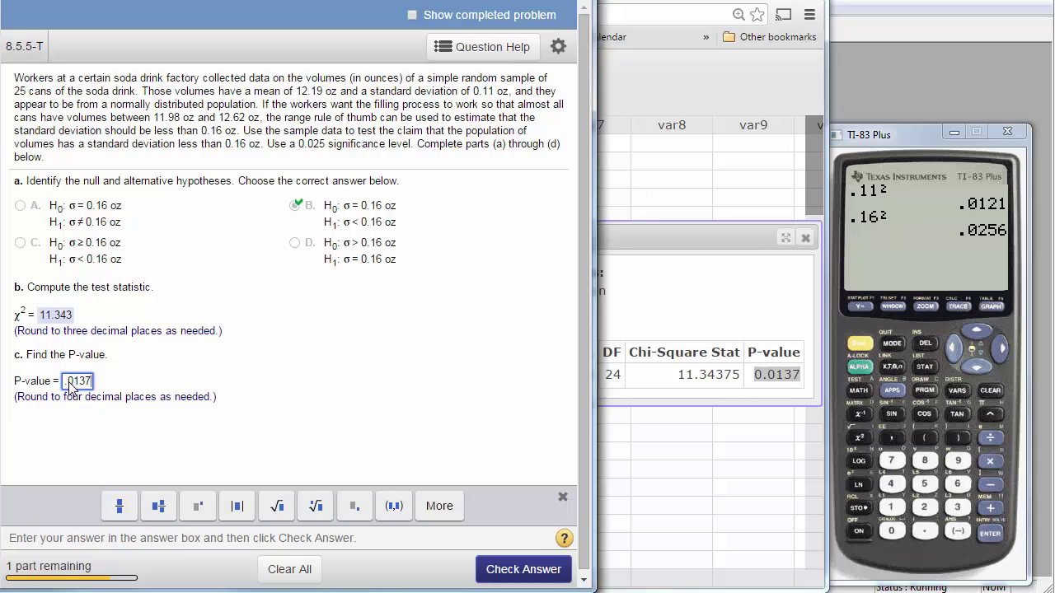
pyautogui.press('Return')
pyautogui.press('Return')
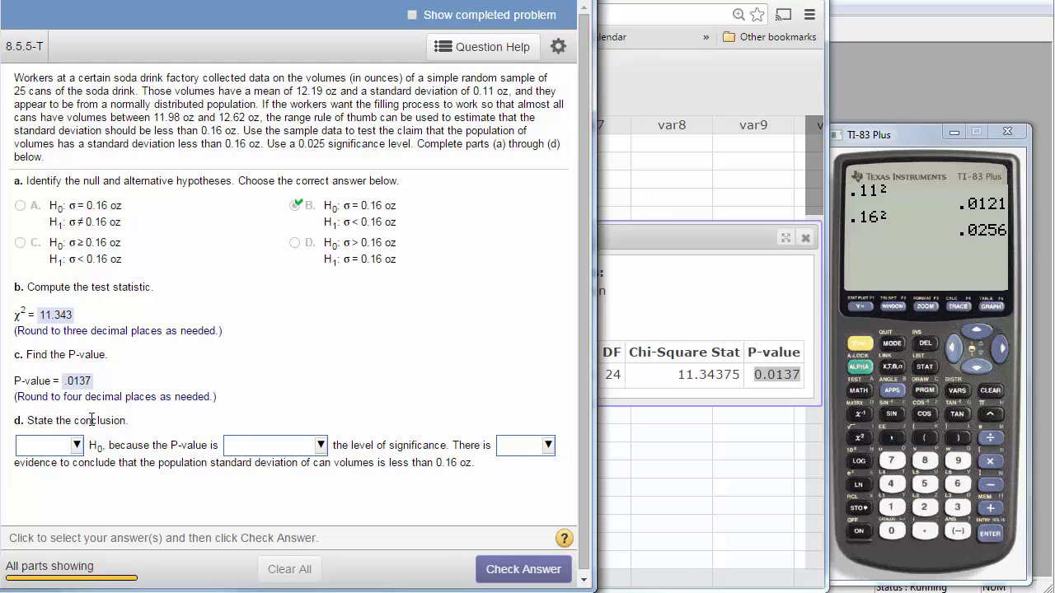
# - Conclude: reject H0, P-value less than or equal to α, sufficient evidence; check the answer
pyautogui.click(76, 445)
pyautogui.click(65, 510)
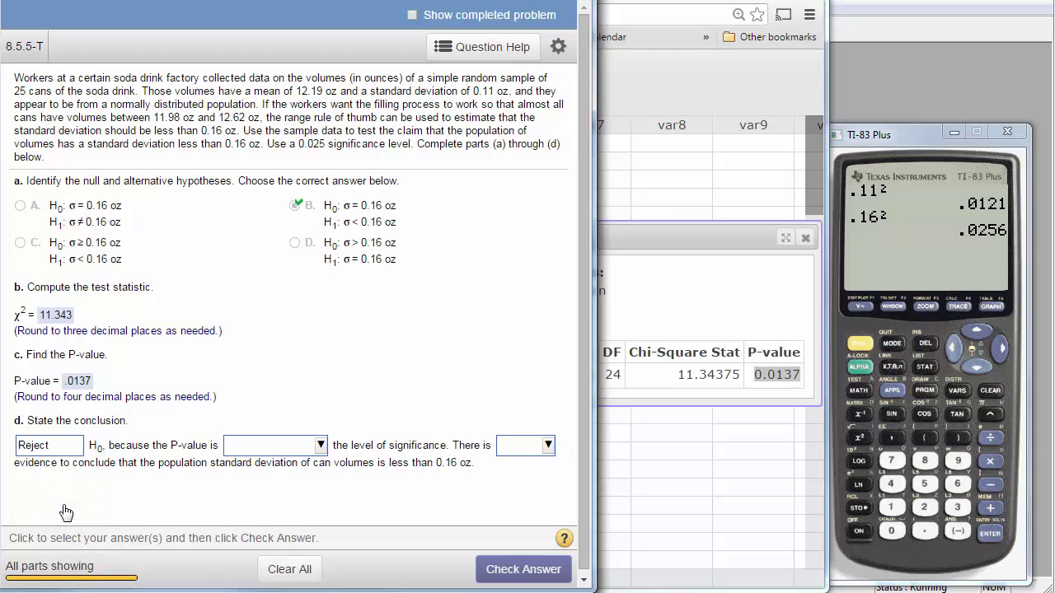
pyautogui.click(320, 446)
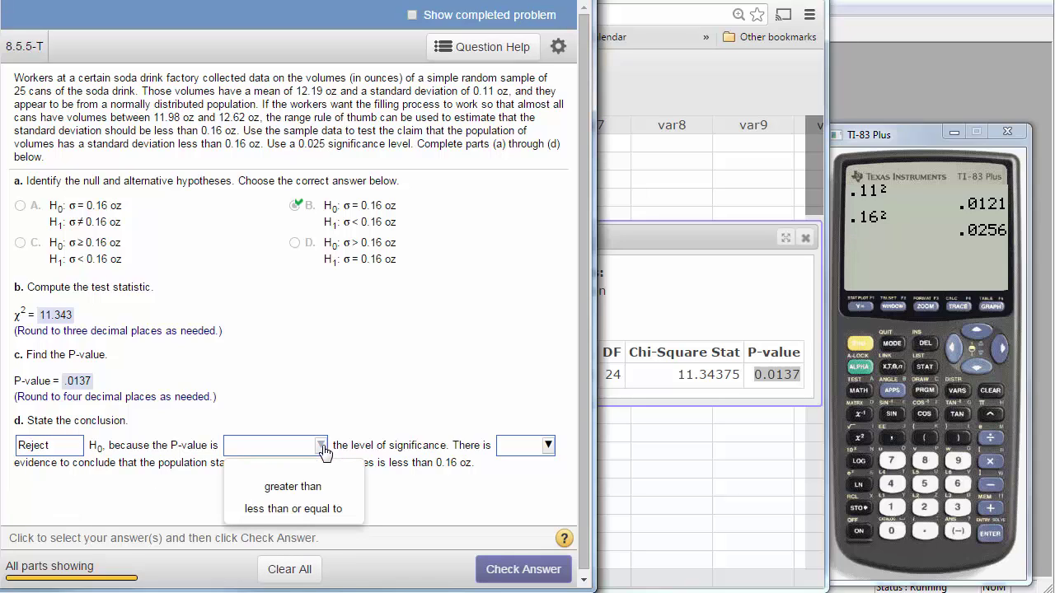
pyautogui.click(310, 510)
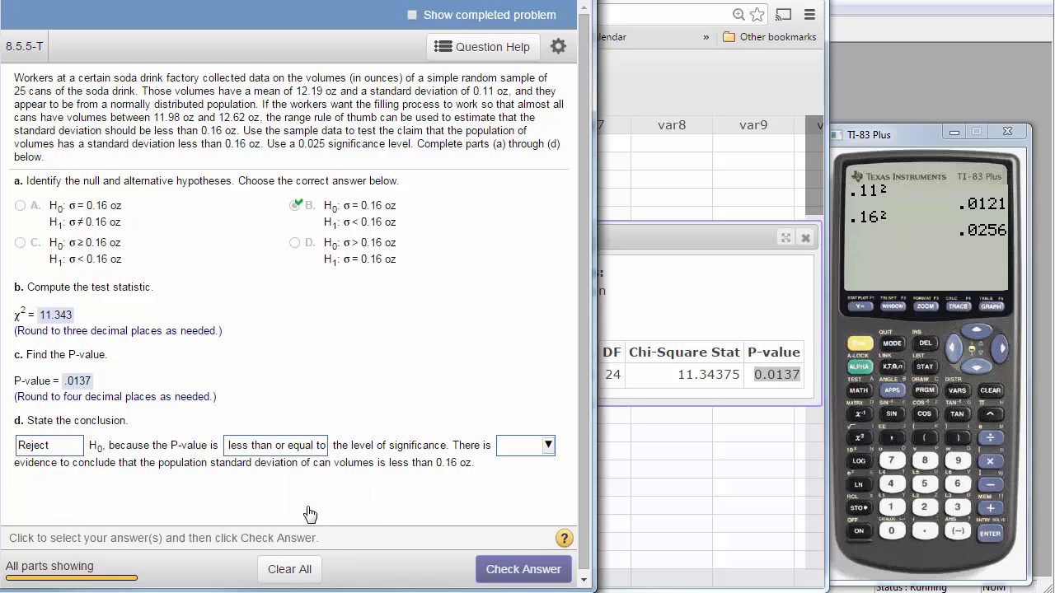
pyautogui.click(547, 448)
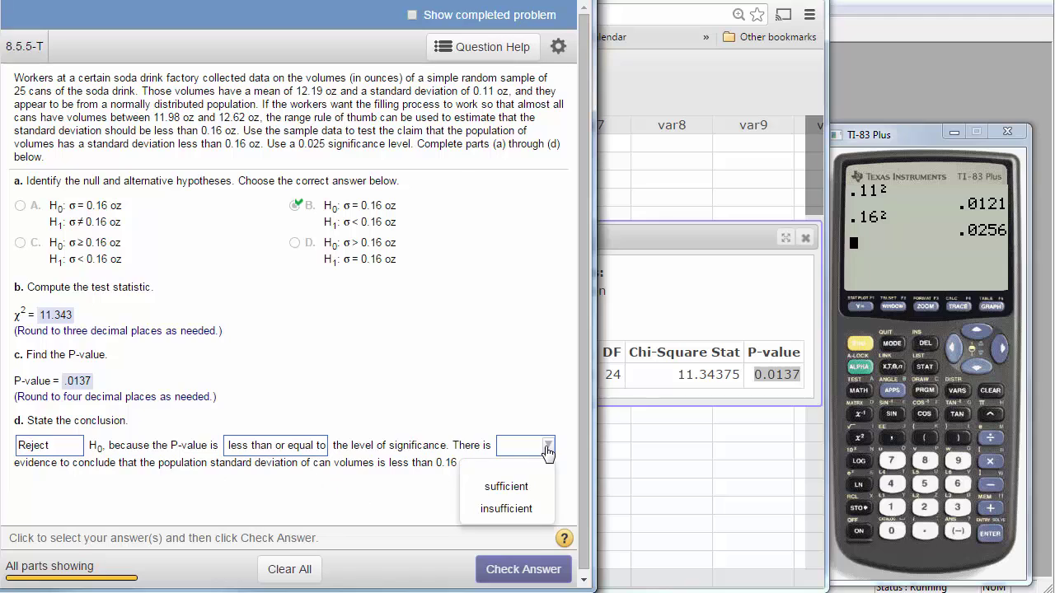
pyautogui.click(519, 486)
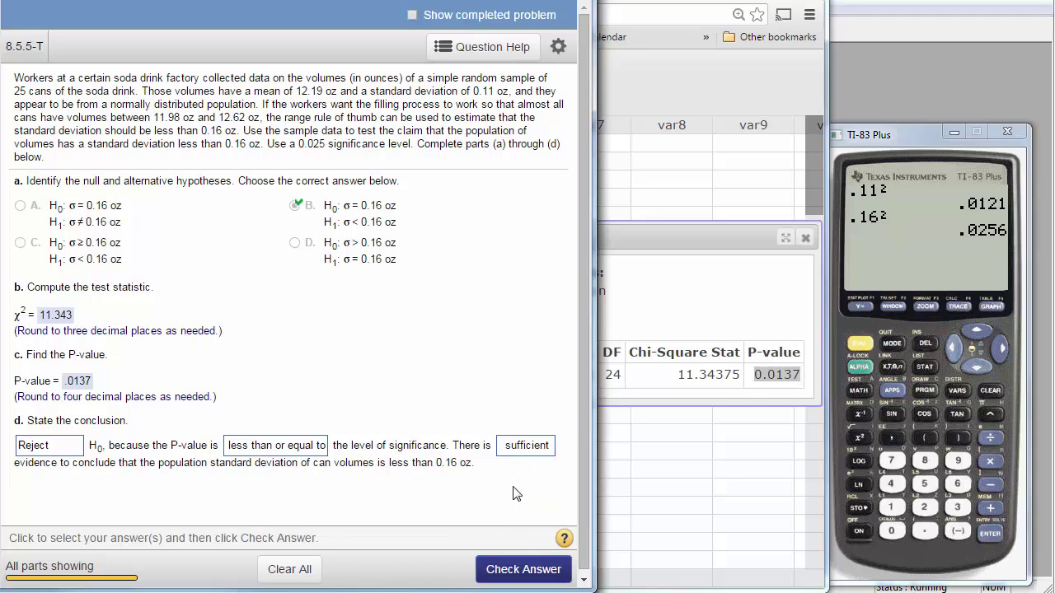
pyautogui.click(520, 569)
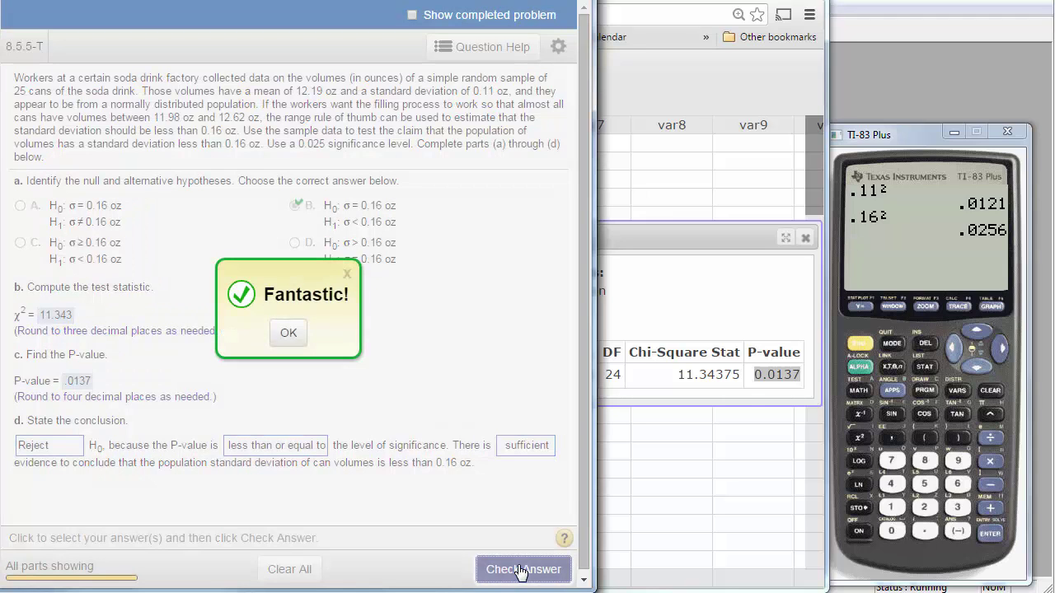
pyautogui.click(288, 332)
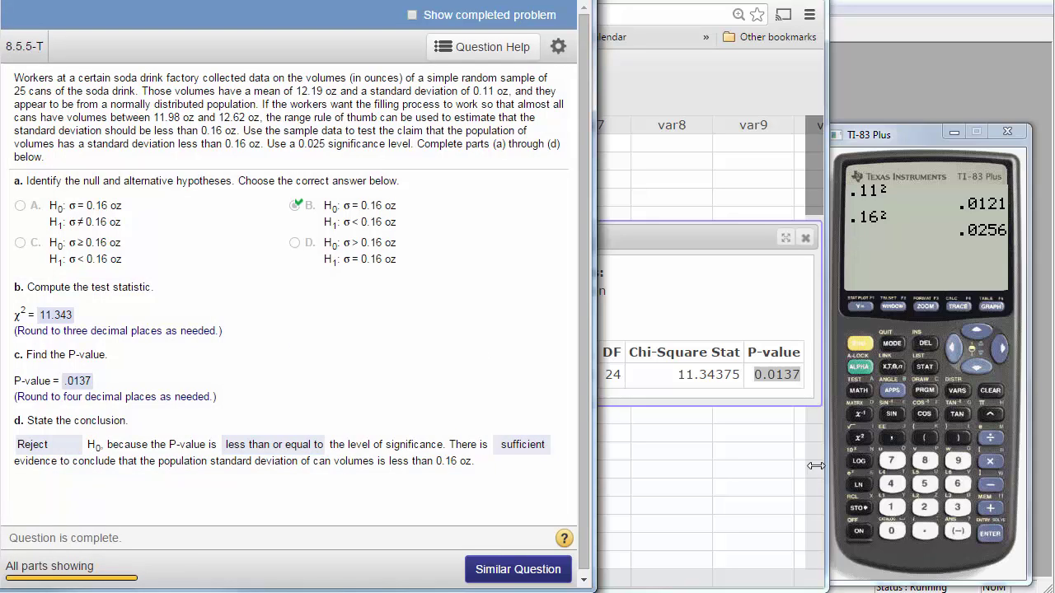
# - Change the StatCrunch analysis to a 95% confidence interval for σ², giving 0.0073772846 to 0.023417183
pyautogui.click(679, 475)
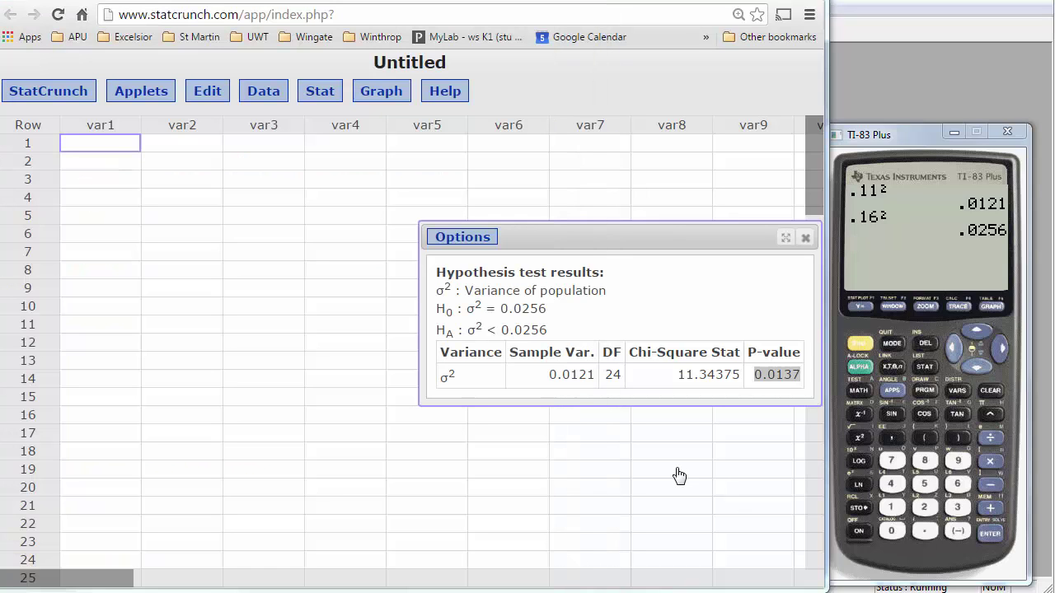
pyautogui.click(462, 239)
pyautogui.click(457, 258)
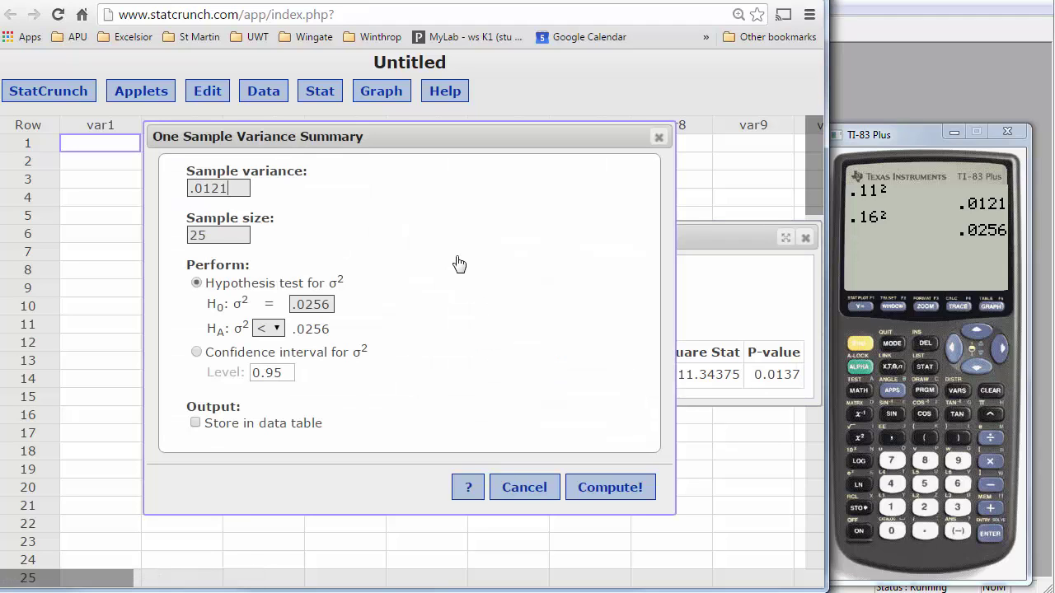
pyautogui.click(196, 352)
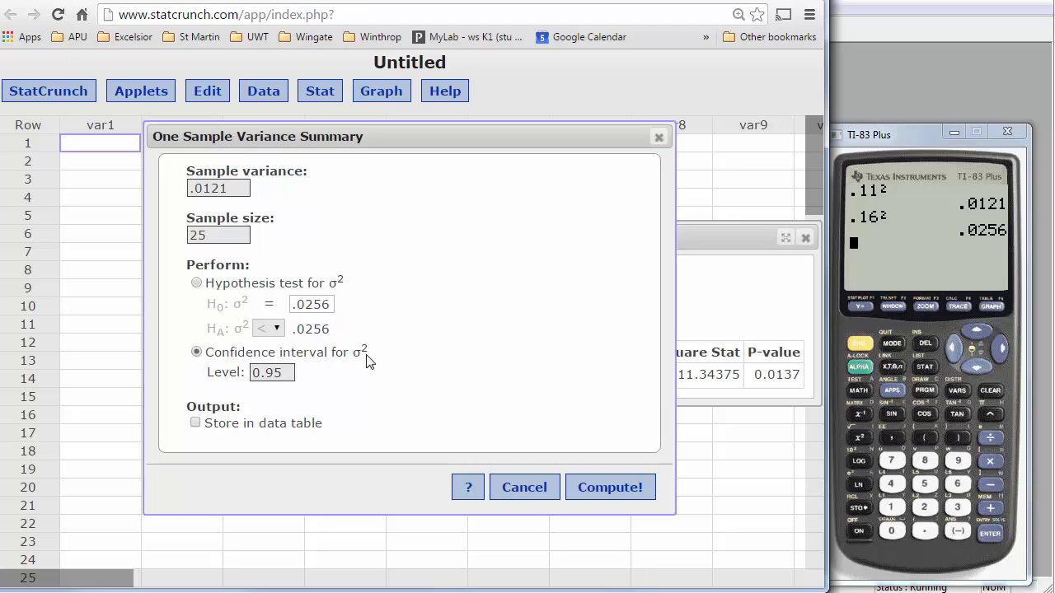
pyautogui.click(586, 494)
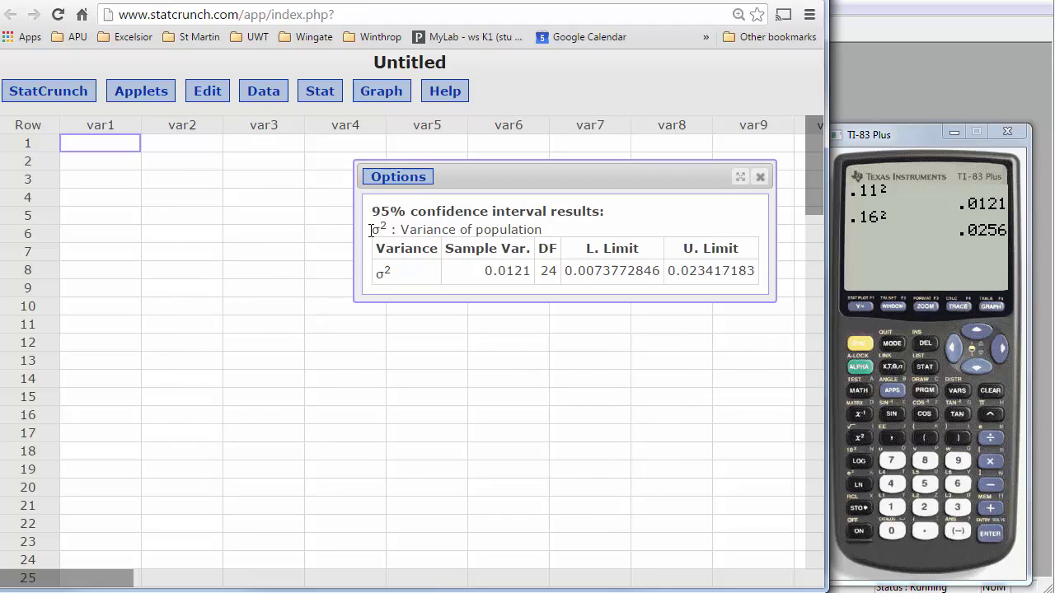
pyautogui.moveTo(372, 229); pyautogui.dragTo(549, 228)
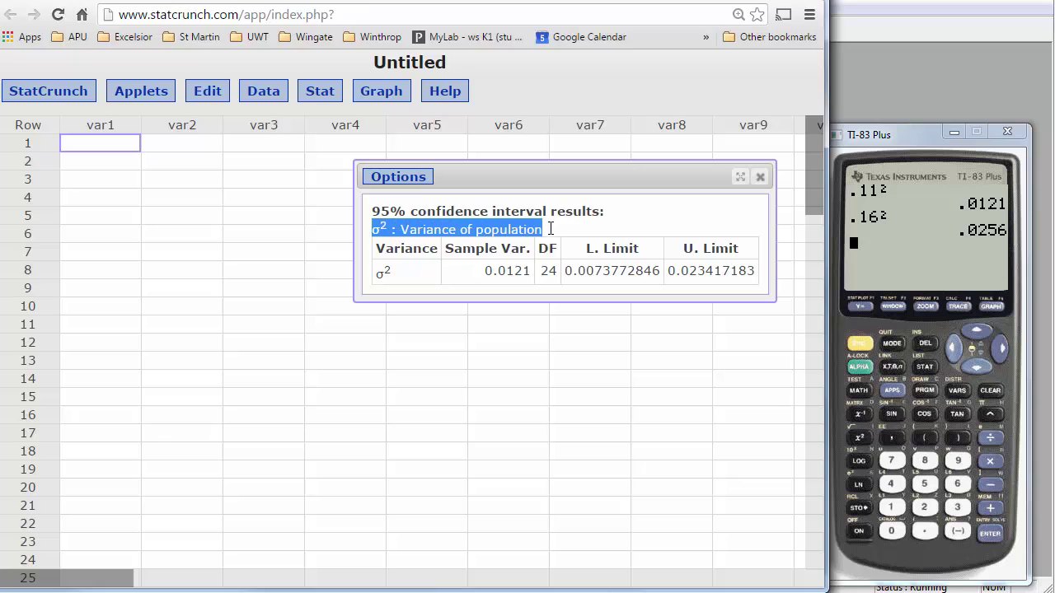
pyautogui.moveTo(565, 270); pyautogui.dragTo(747, 272)
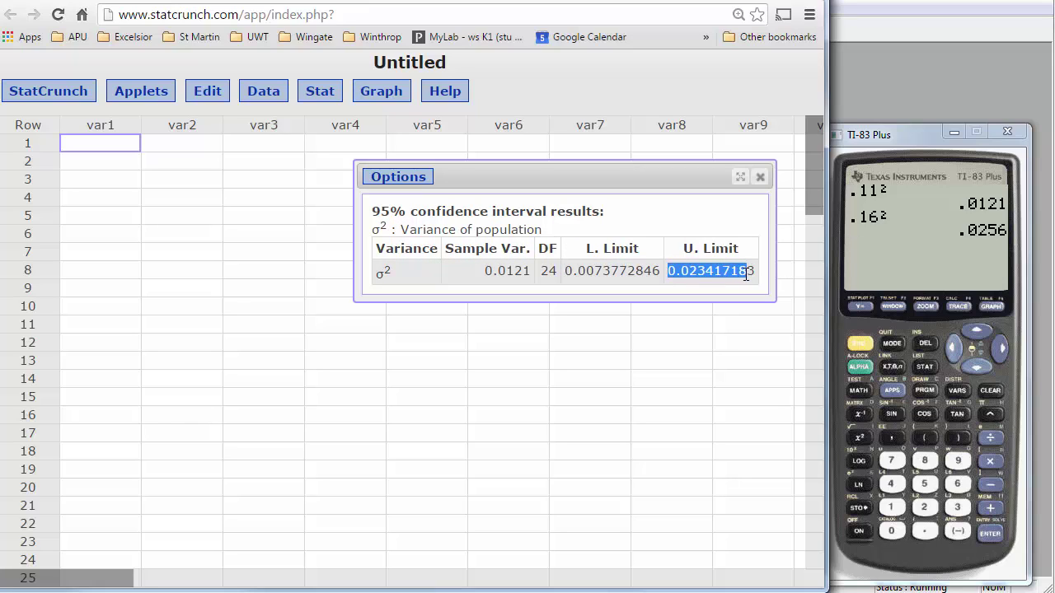
pyautogui.click(667, 323)
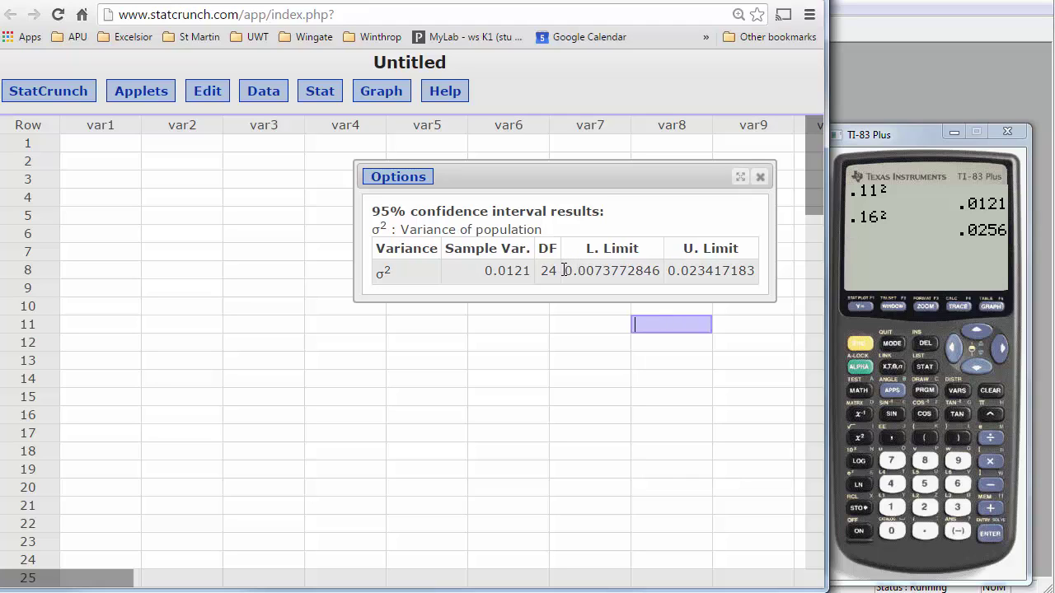
pyautogui.moveTo(565, 270); pyautogui.dragTo(652, 275)
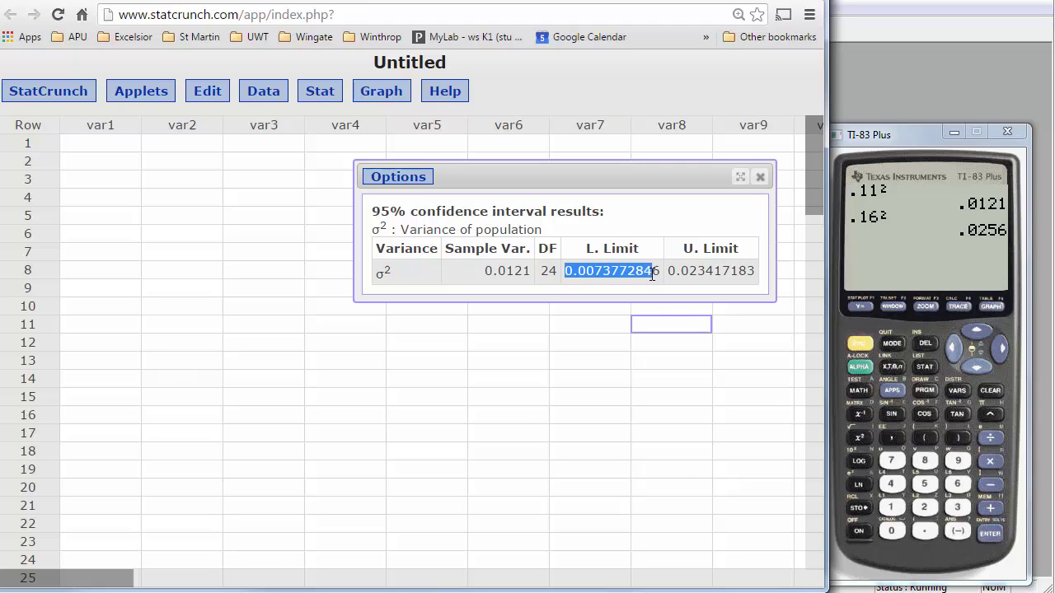
pyautogui.moveTo(388, 273); pyautogui.dragTo(389, 275)
pyautogui.click(406, 275)
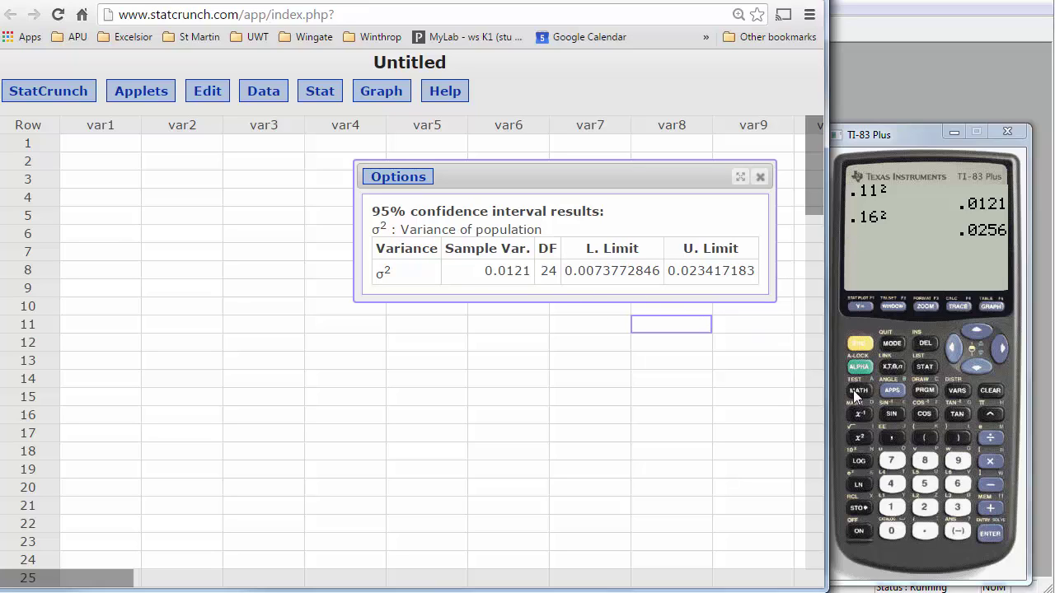
# - Square-root both variance limits on the TI-83: √.0073772846 ≈ .0859 and √.023417183 ≈ .1530
pyautogui.click(859, 343)
pyautogui.click(860, 435)
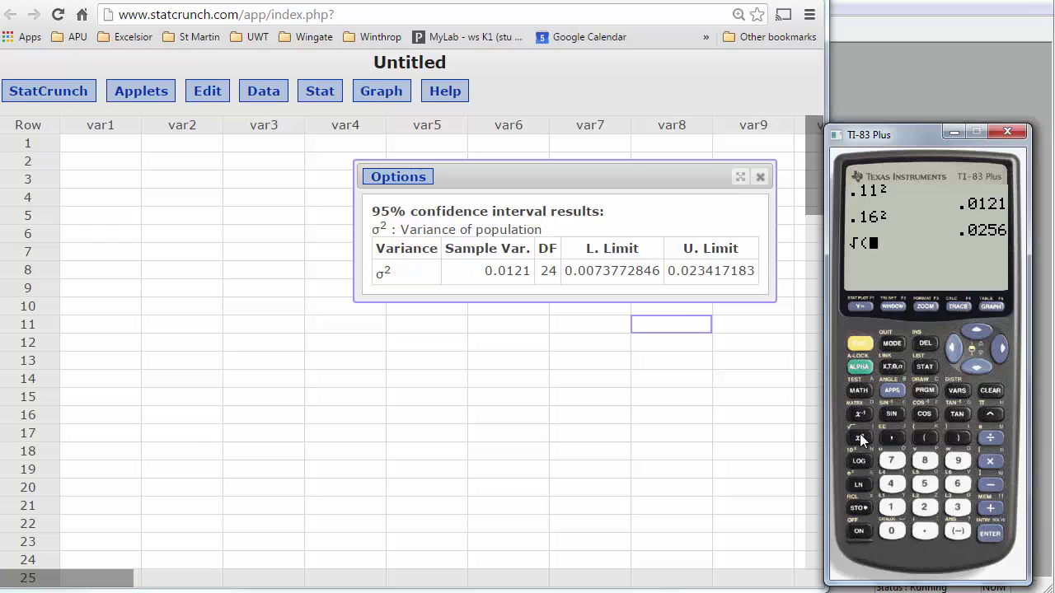
pyautogui.write('.')
pyautogui.write('007')
pyautogui.write('377')
pyautogui.write('2846')
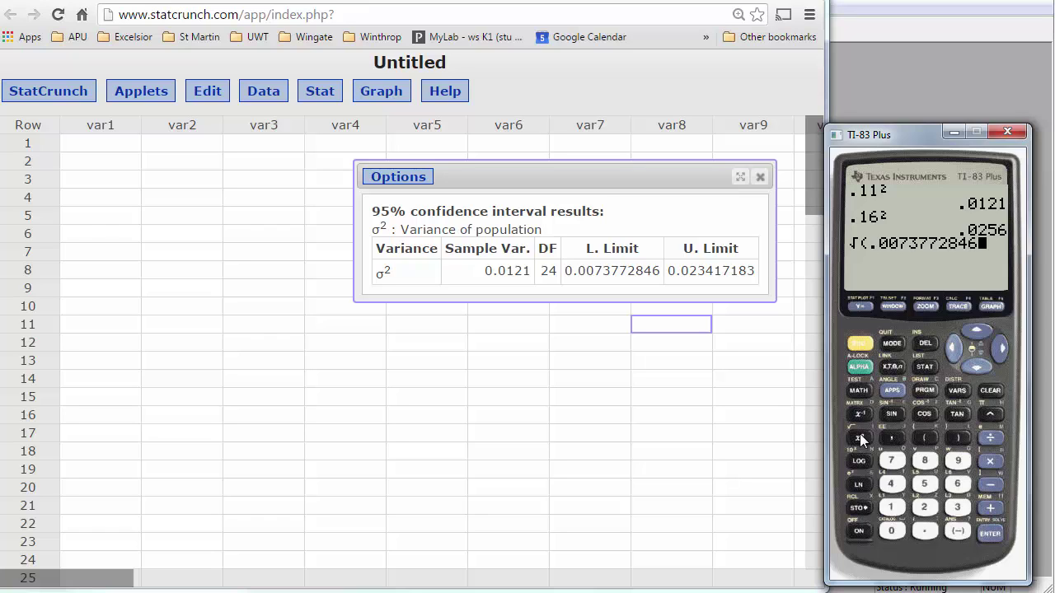
pyautogui.press('Return')
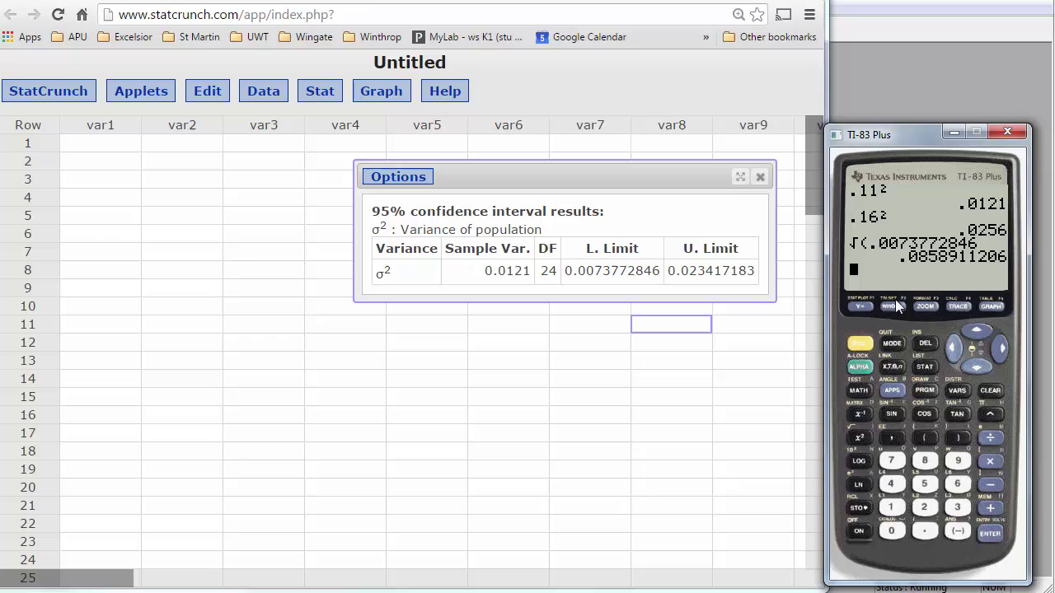
pyautogui.click(857, 441)
pyautogui.write('.0')
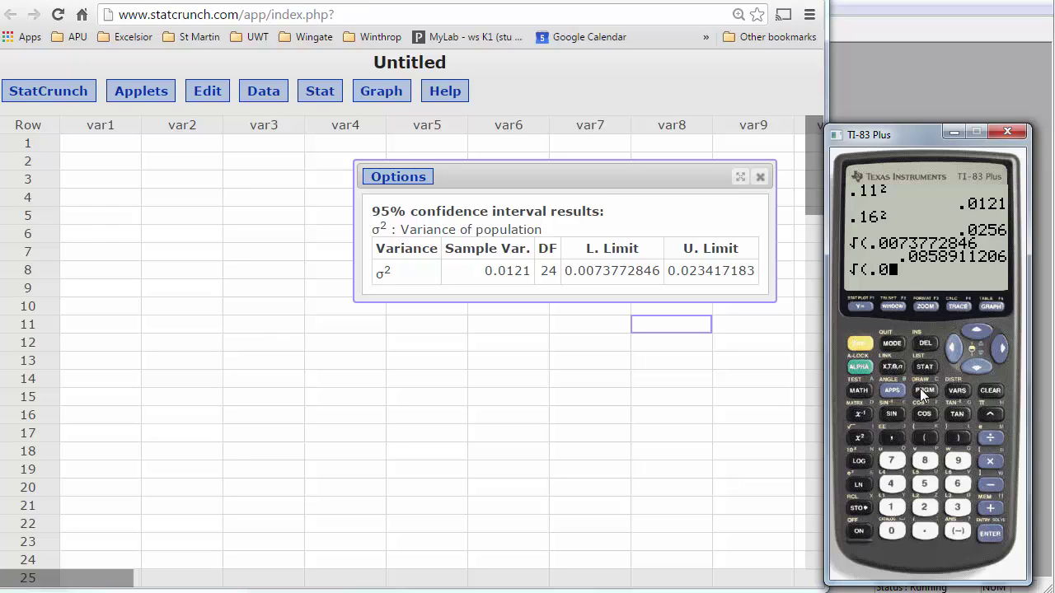
pyautogui.write('234')
pyautogui.write('171')
pyautogui.write('83')
pyautogui.press('Return')
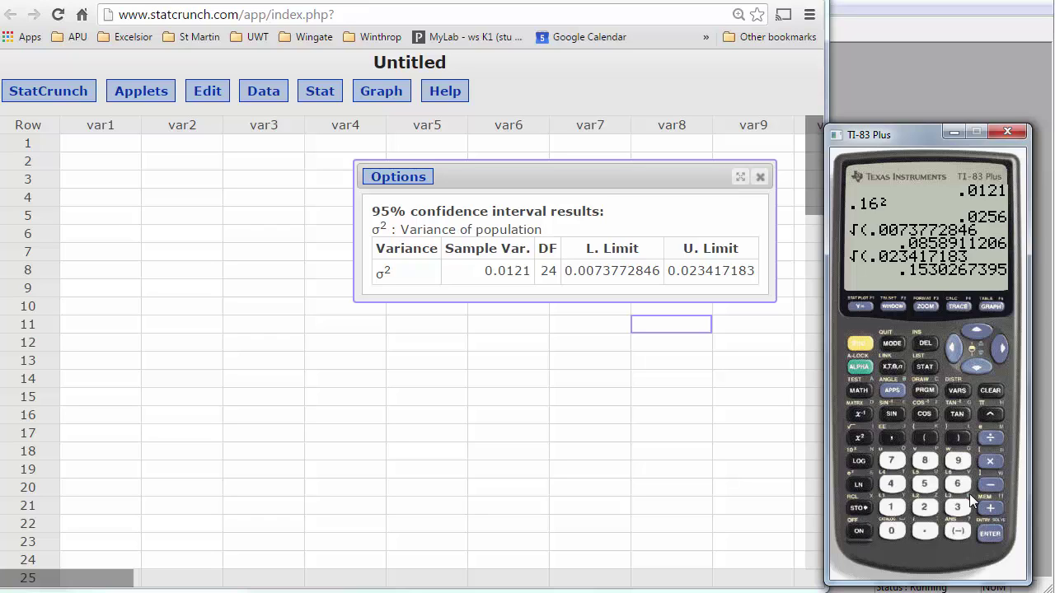
# - Bring up the Stat menu's Variance Stats submenu listing One Sample, Two Sample and Homogeneity
pyautogui.click(318, 92)
pyautogui.moveTo(359, 225)
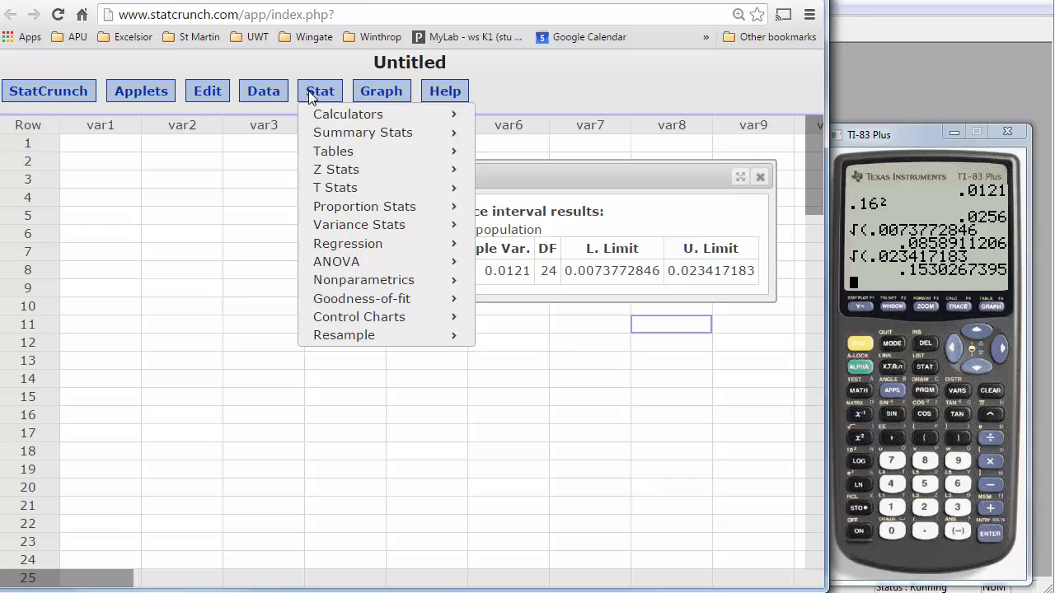